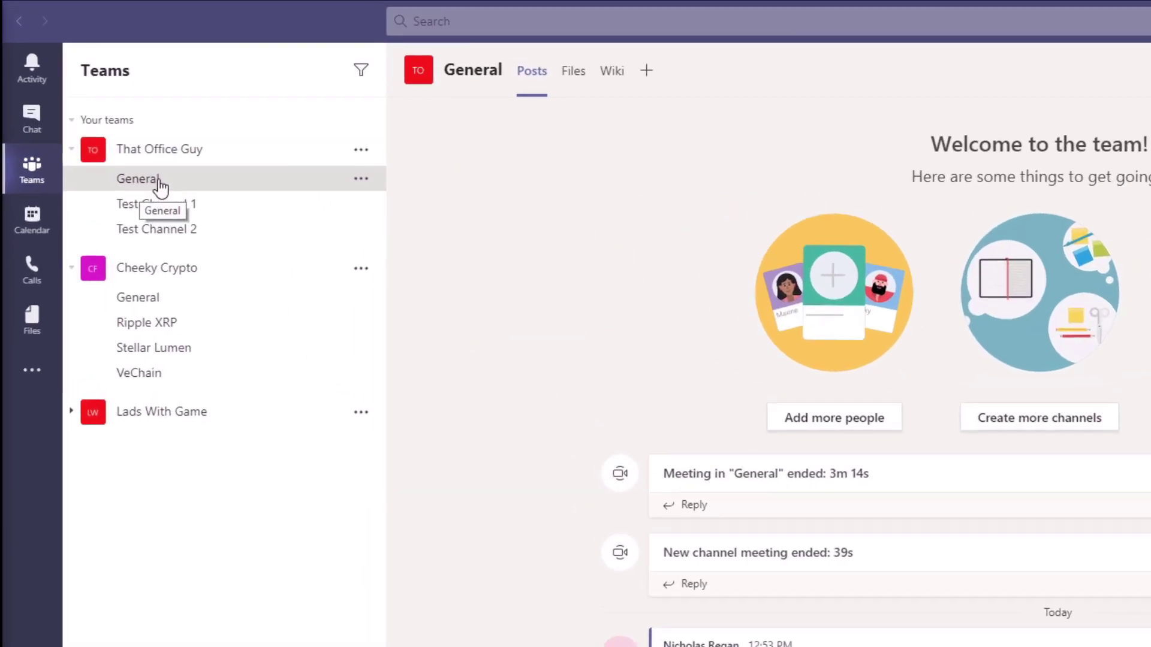
- Copy the email address of the General channel in the That Office Guy team
left_click(360, 180)
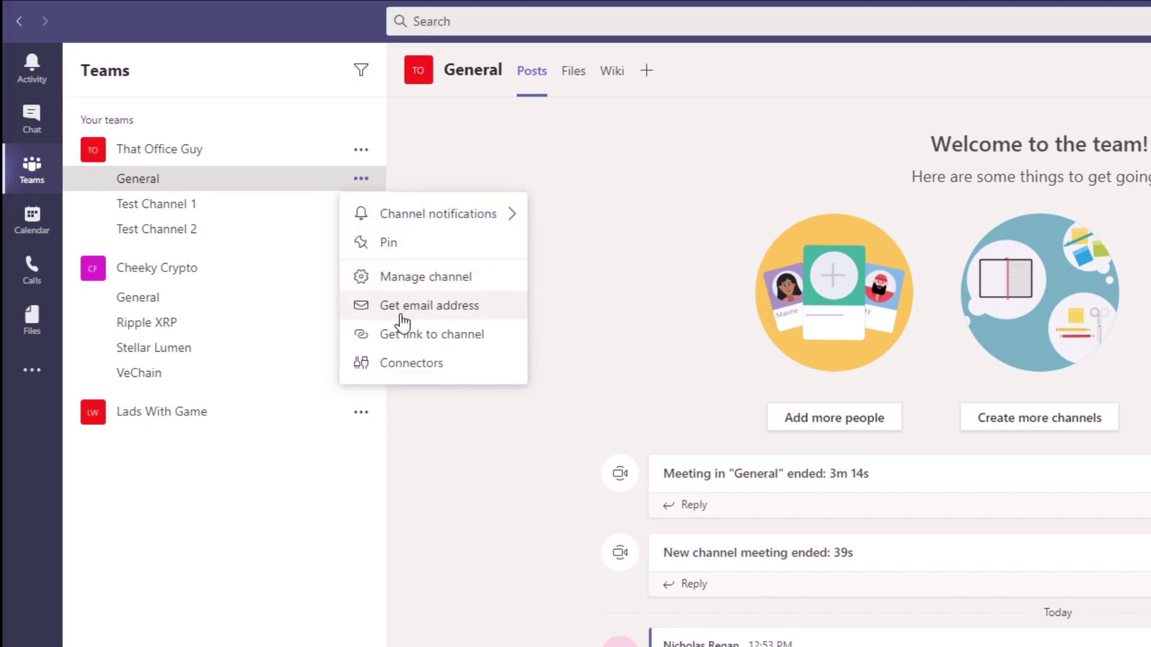
left_click(466, 320)
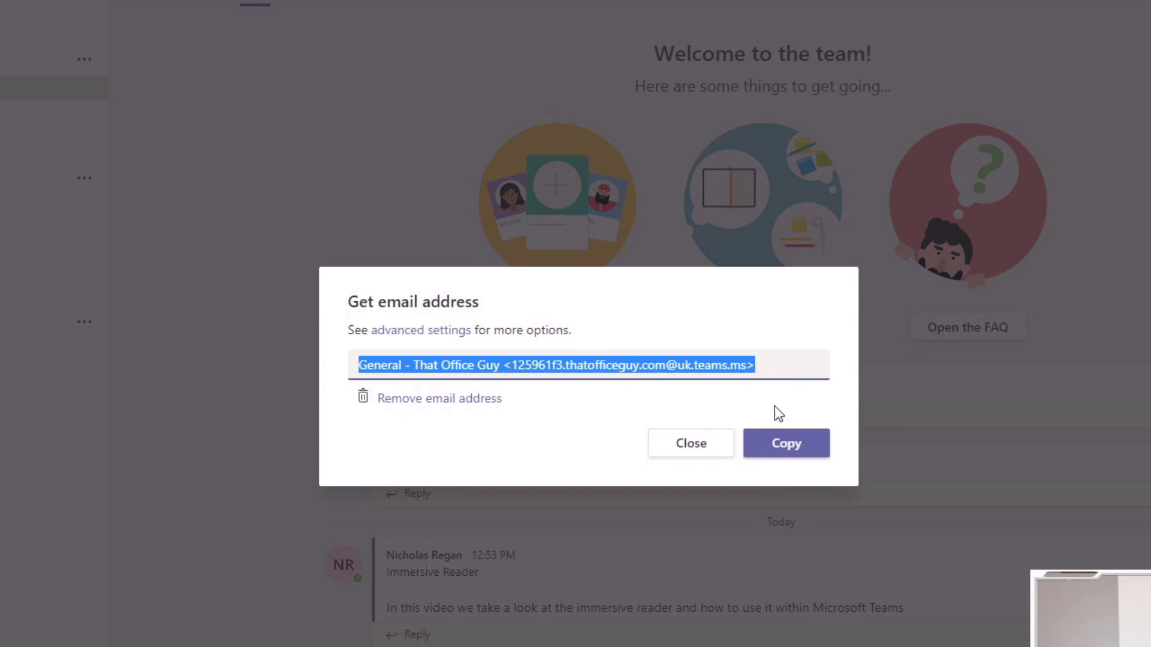
left_click(786, 444)
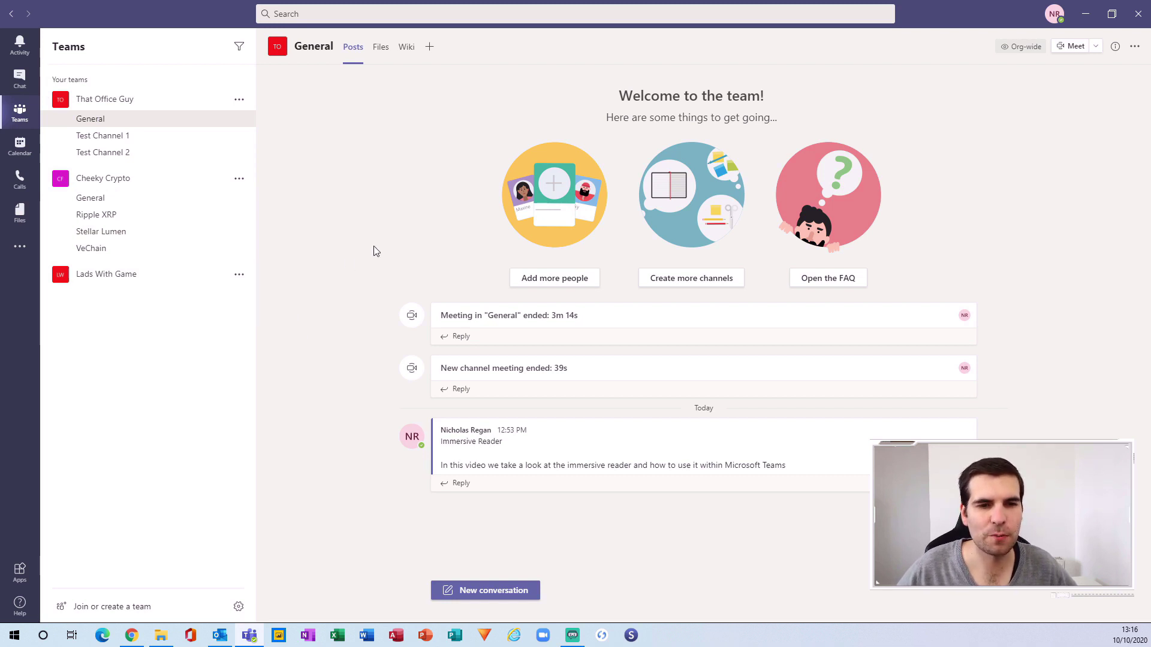
- Switch to Outlook and create a new email to the copied channel address with the subject "Test Email"
left_click(220, 636)
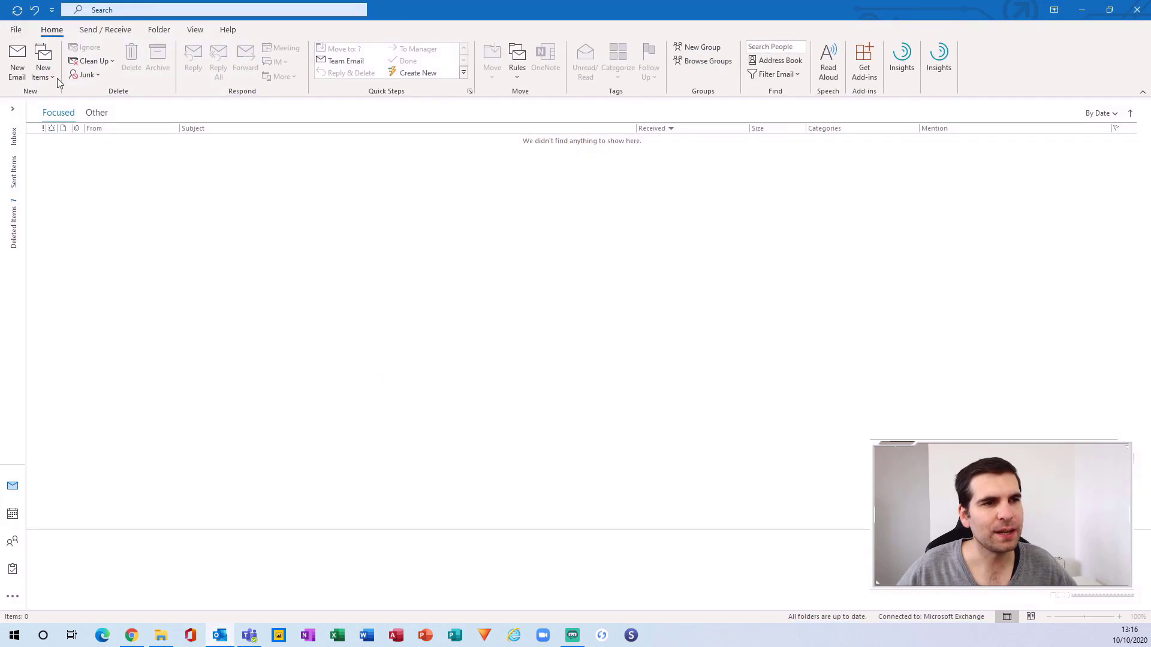
left_click(15, 58)
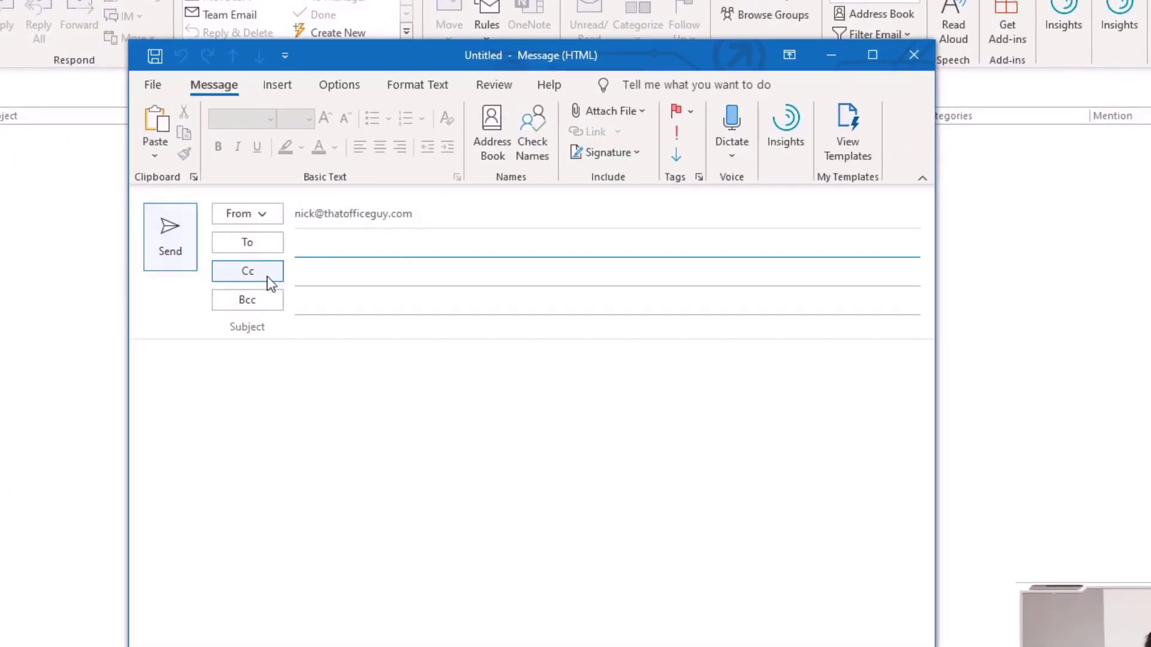
right_click(312, 244)
left_click(364, 295)
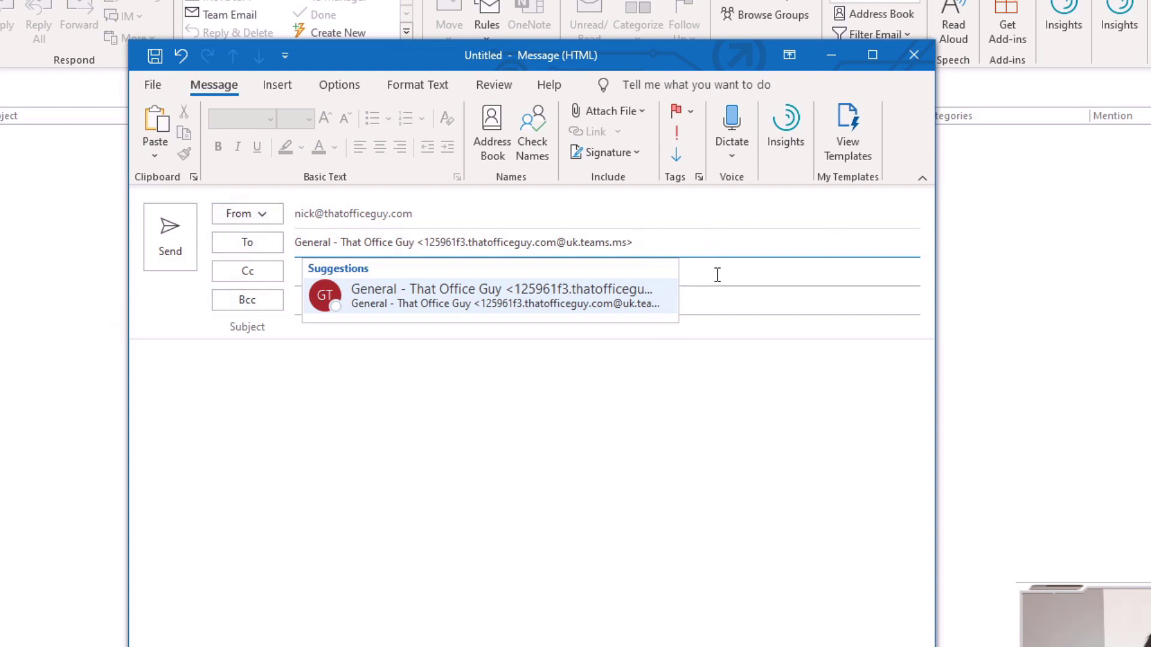
left_click(732, 328)
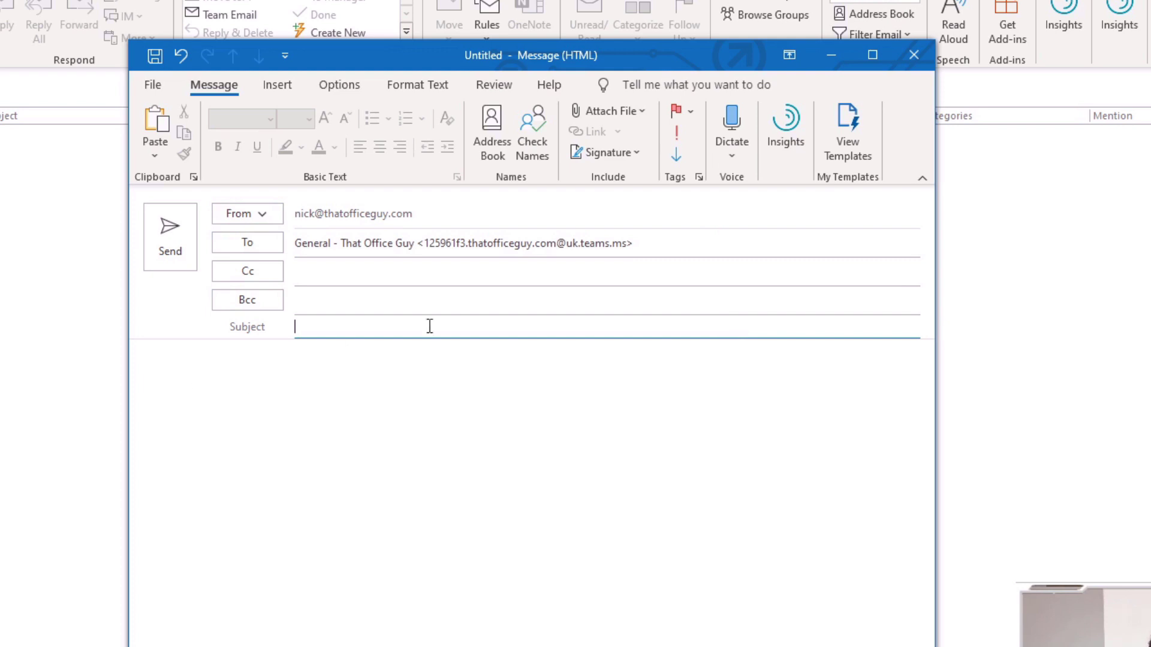
type("Test Email")
left_click(465, 423)
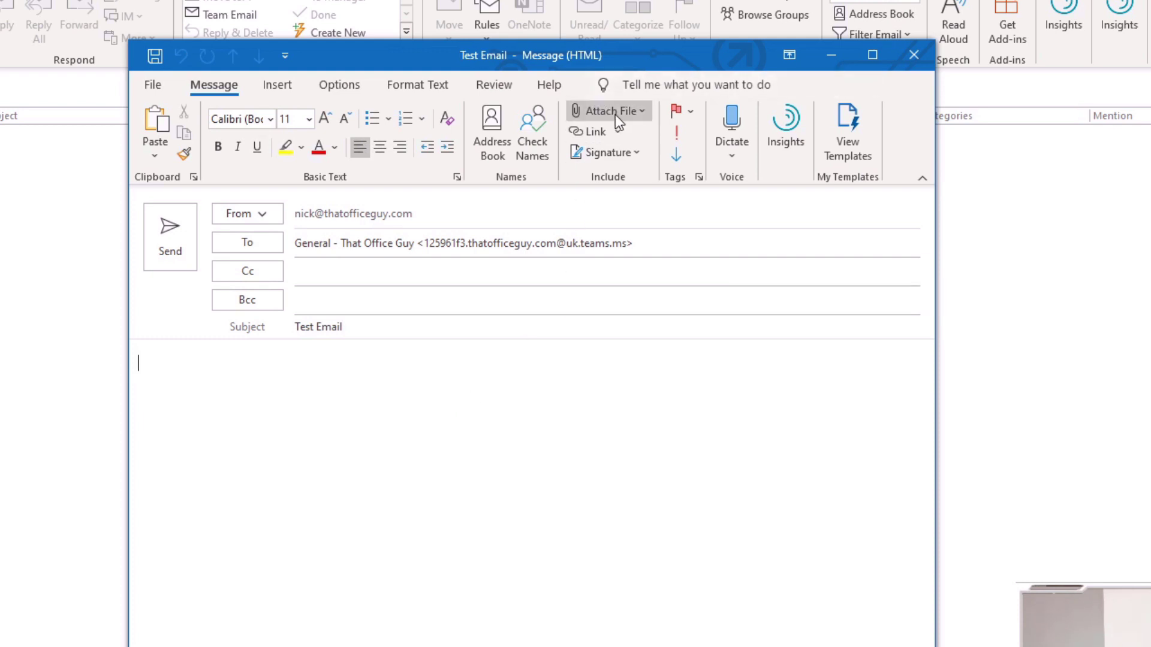
- Attach the image PngItem_1063415.png from the Pictures folder to the email
left_click(639, 113)
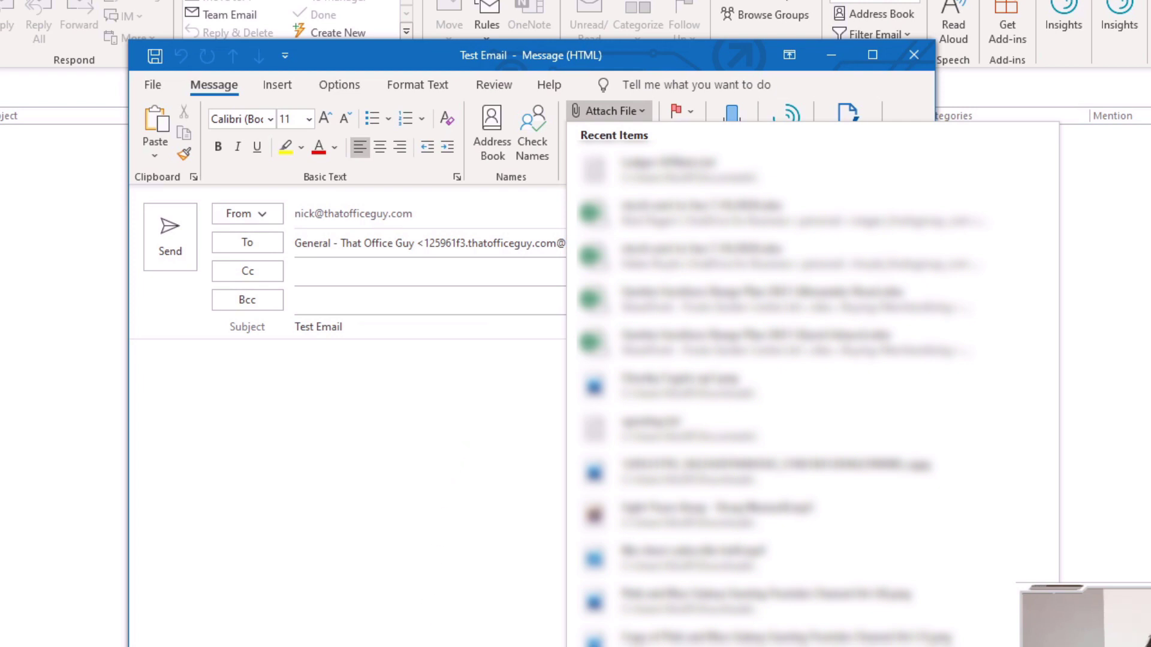
left_click(659, 646)
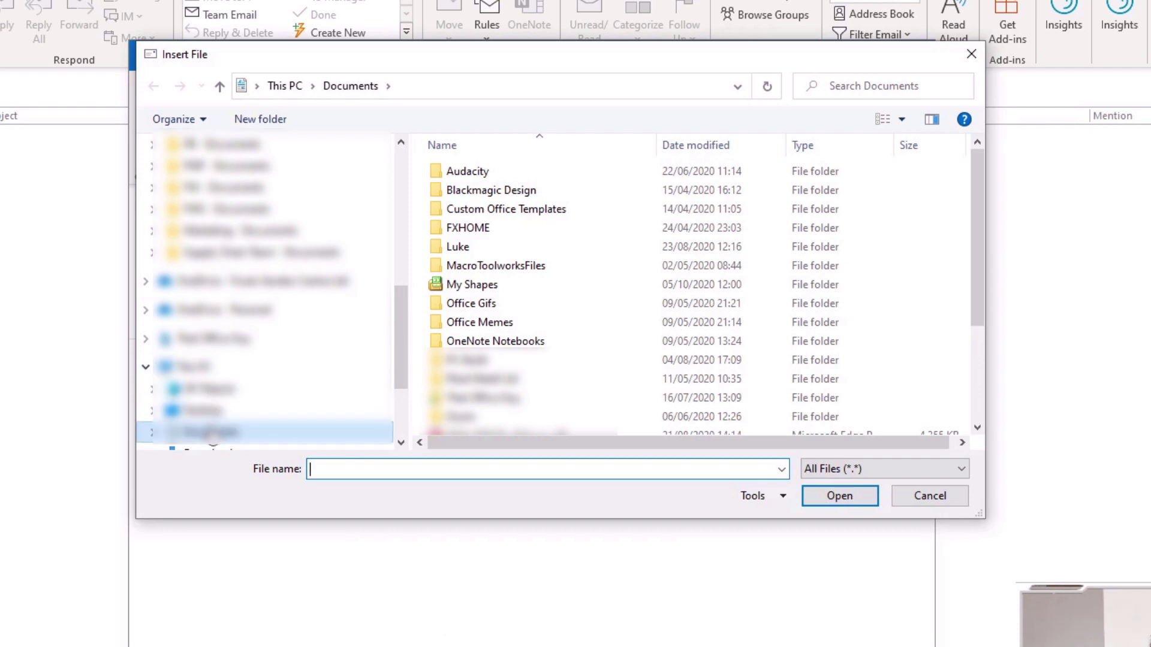
scroll(213, 445, "down", 1)
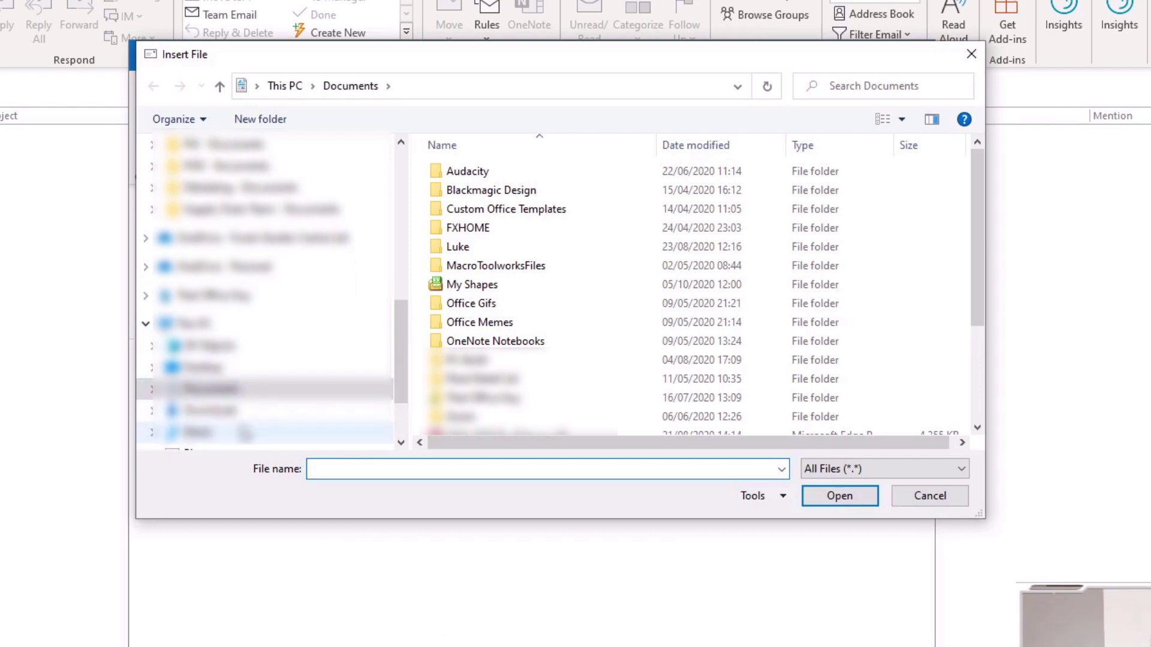
scroll(216, 420, "down", 1)
left_click(207, 432)
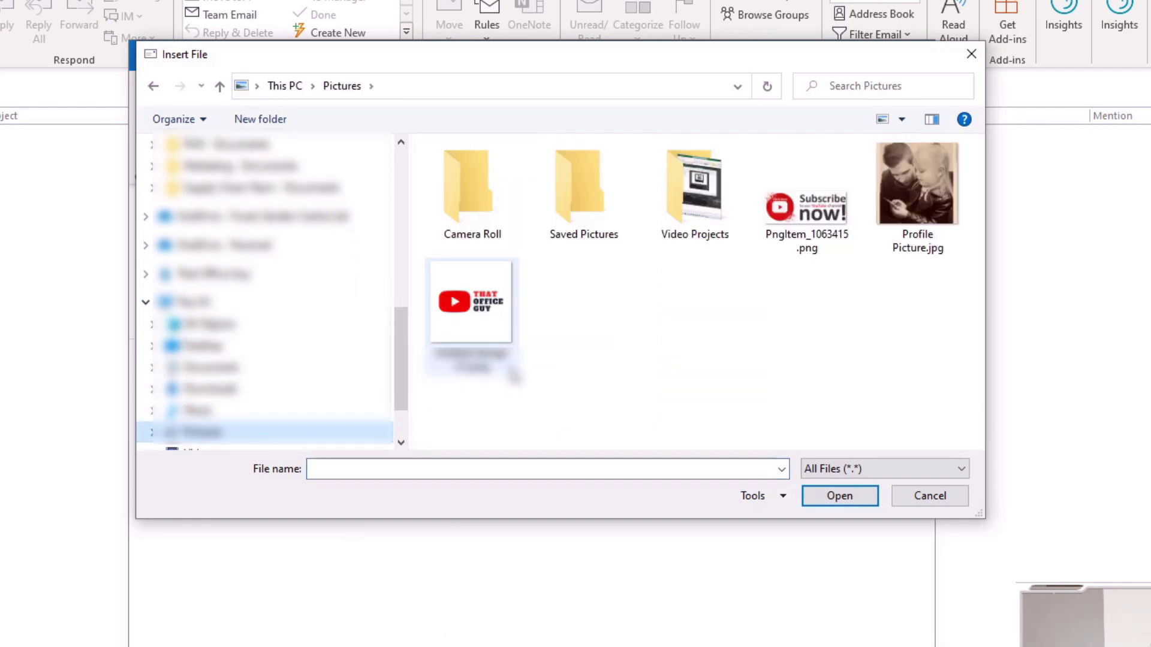
left_click(823, 228)
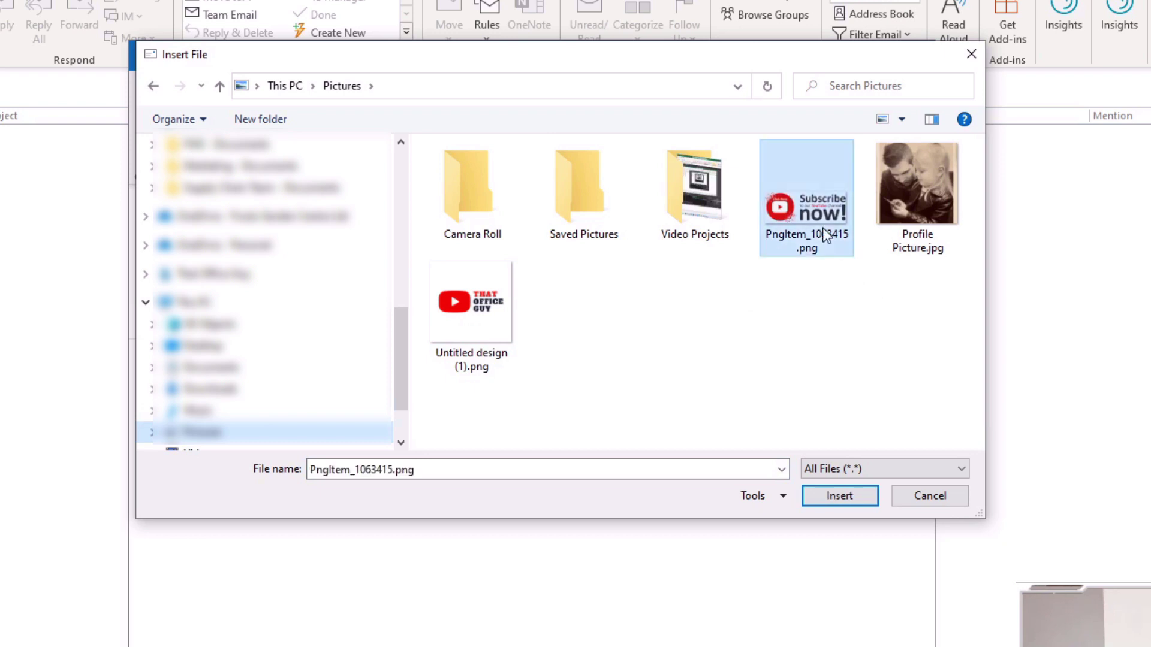
left_click(832, 502)
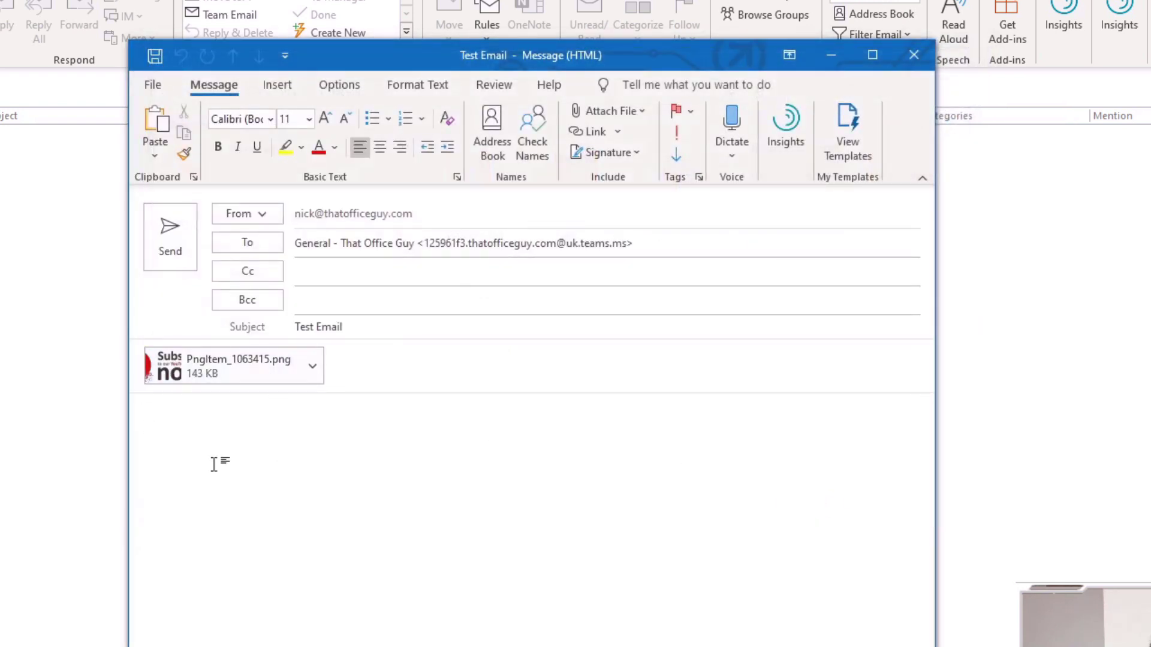
- Write "Here is a test email" as the message body, send the email and switch back to Teams
type("Here is a test email")
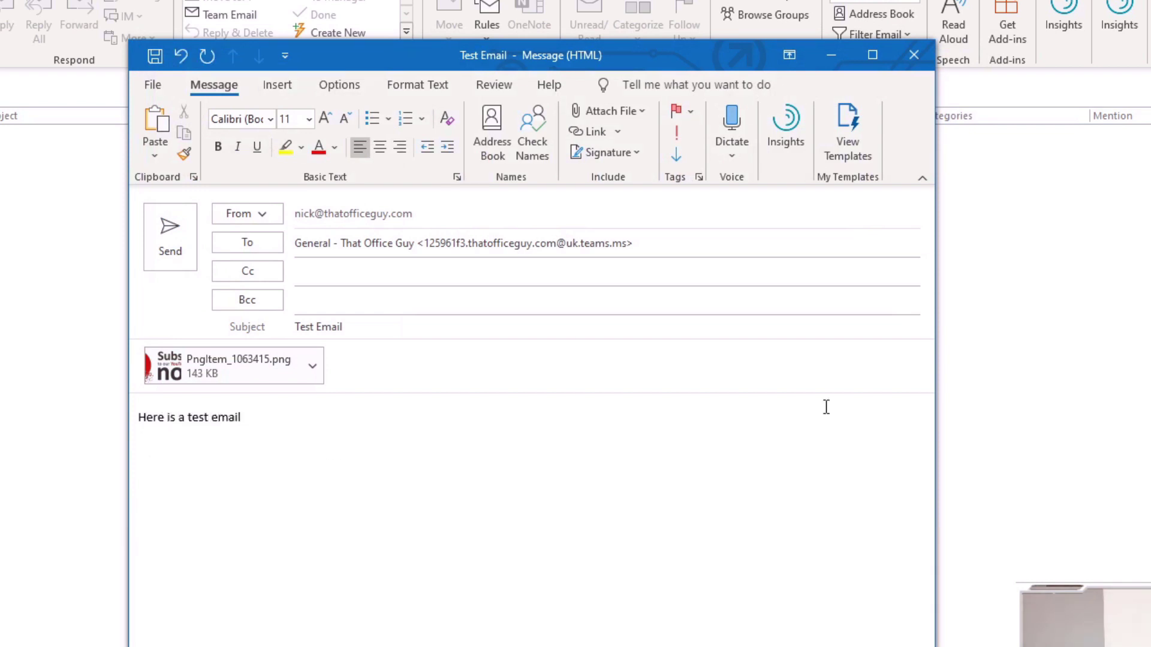
left_click(172, 231)
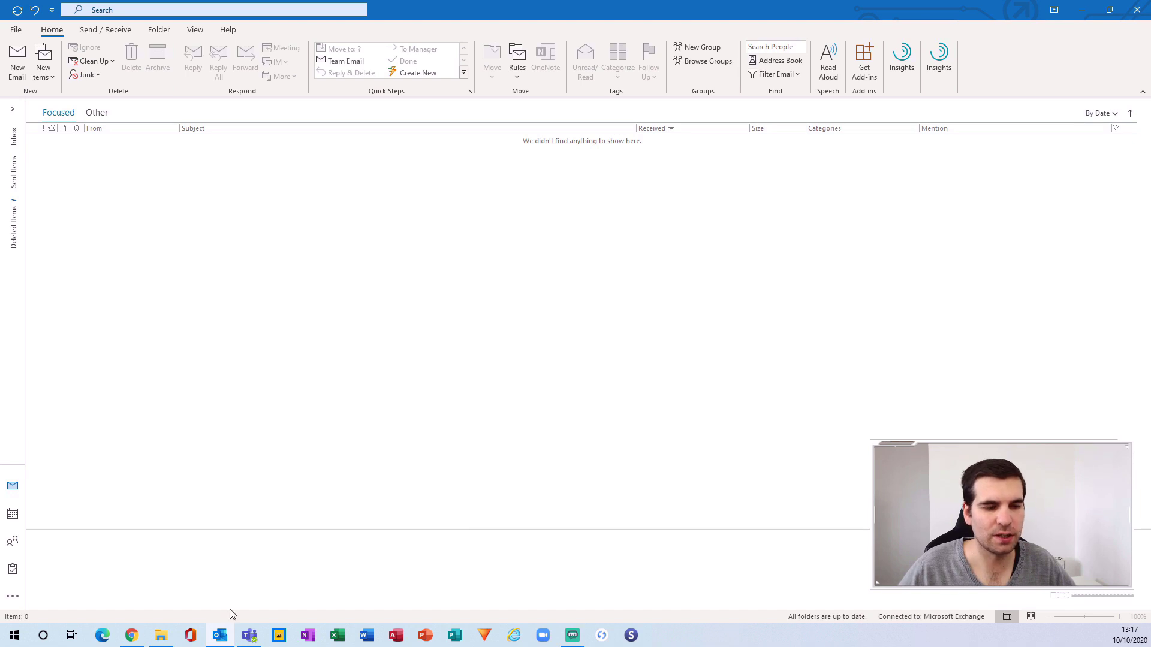
left_click(254, 639)
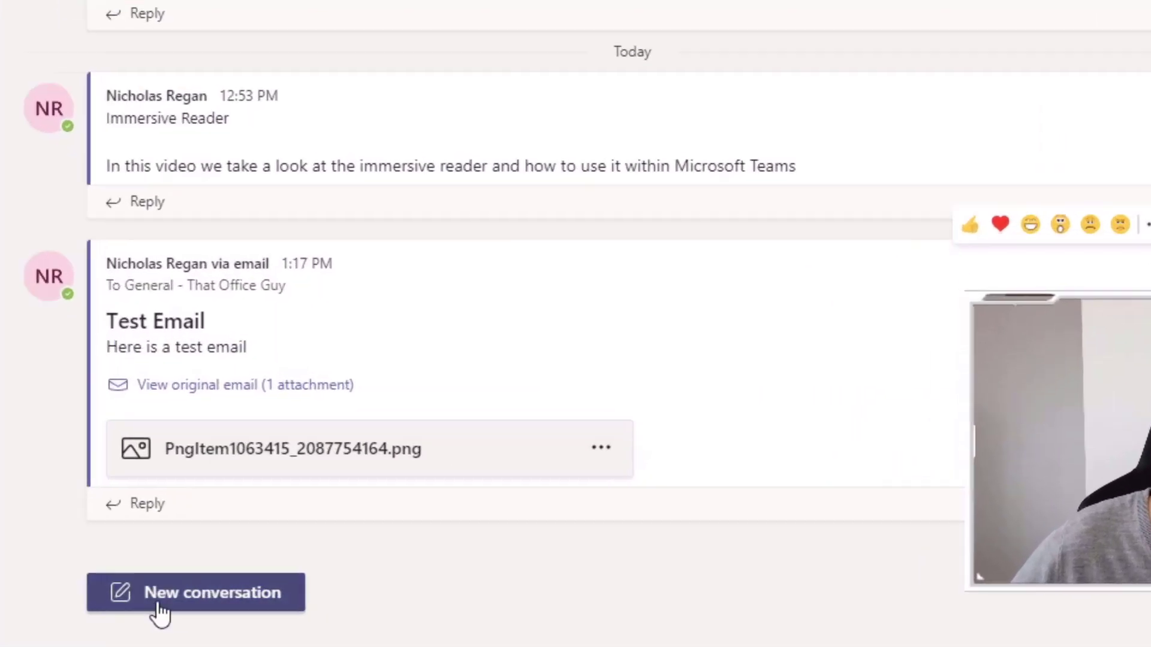
left_click(462, 595)
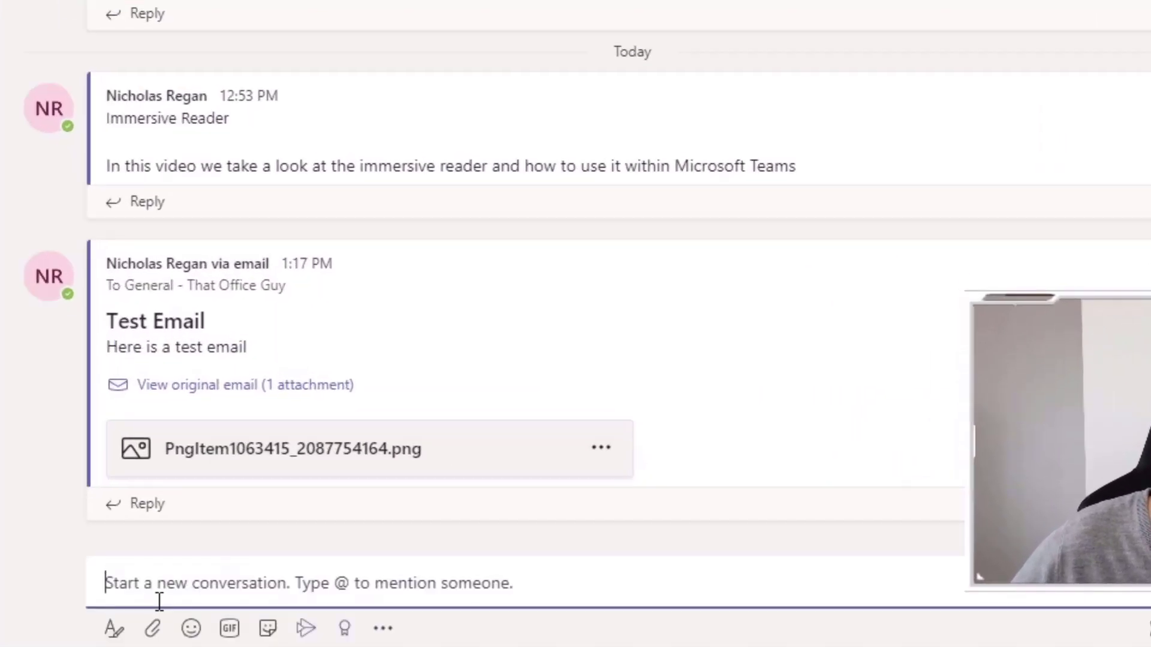
left_click(113, 628)
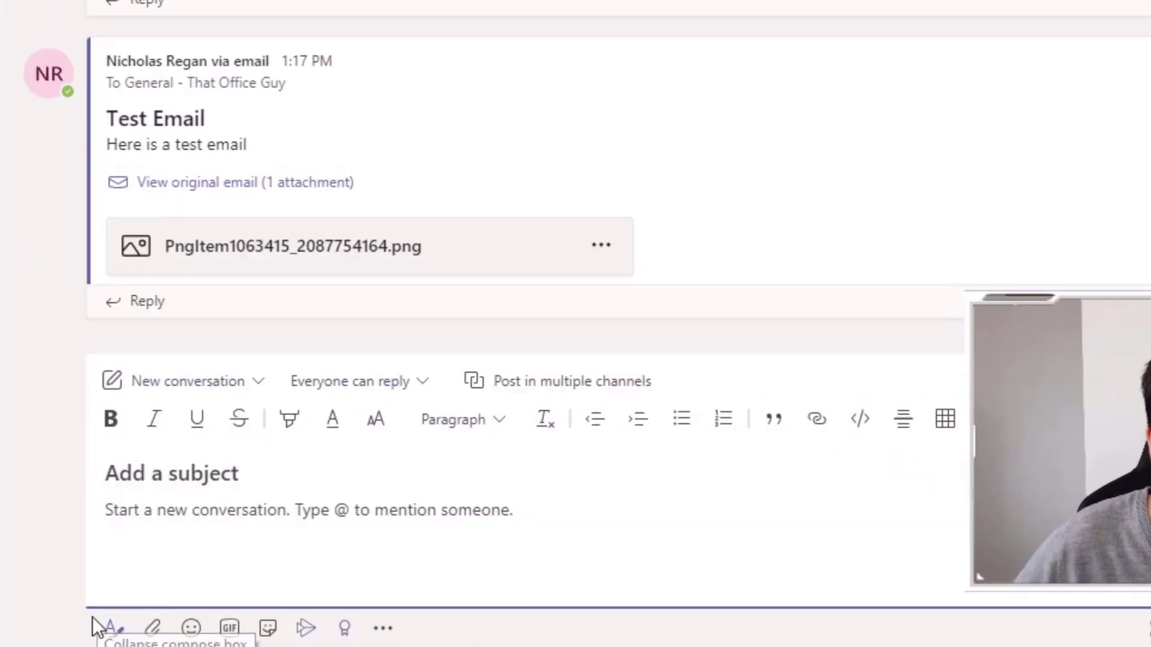
left_click(264, 384)
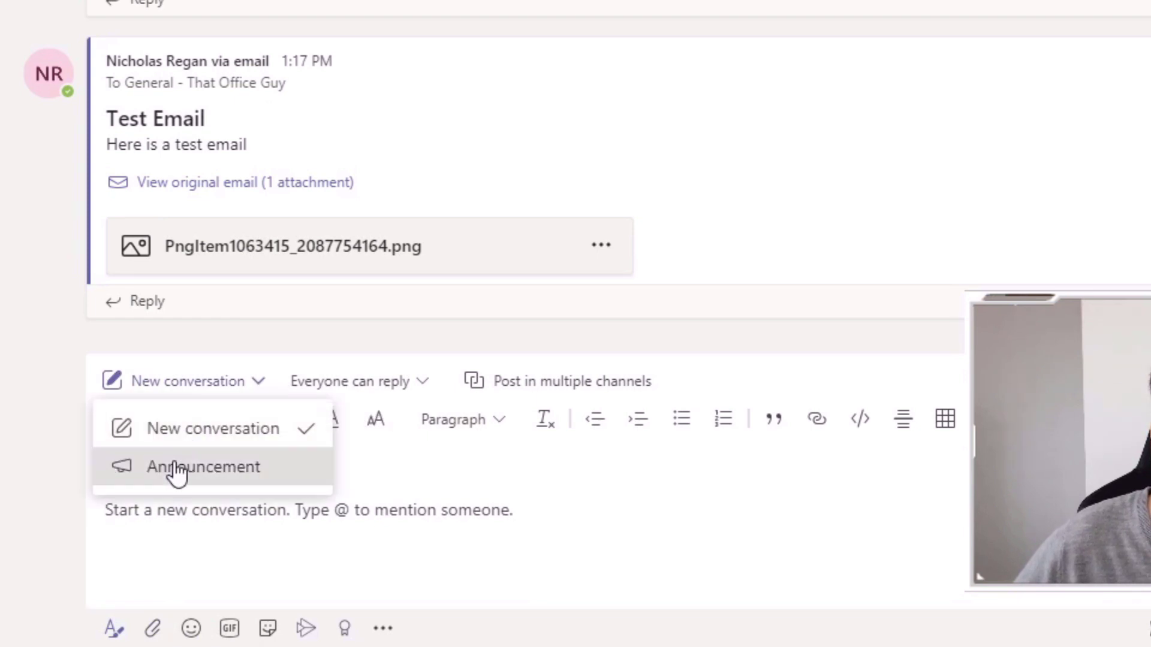
left_click(249, 470)
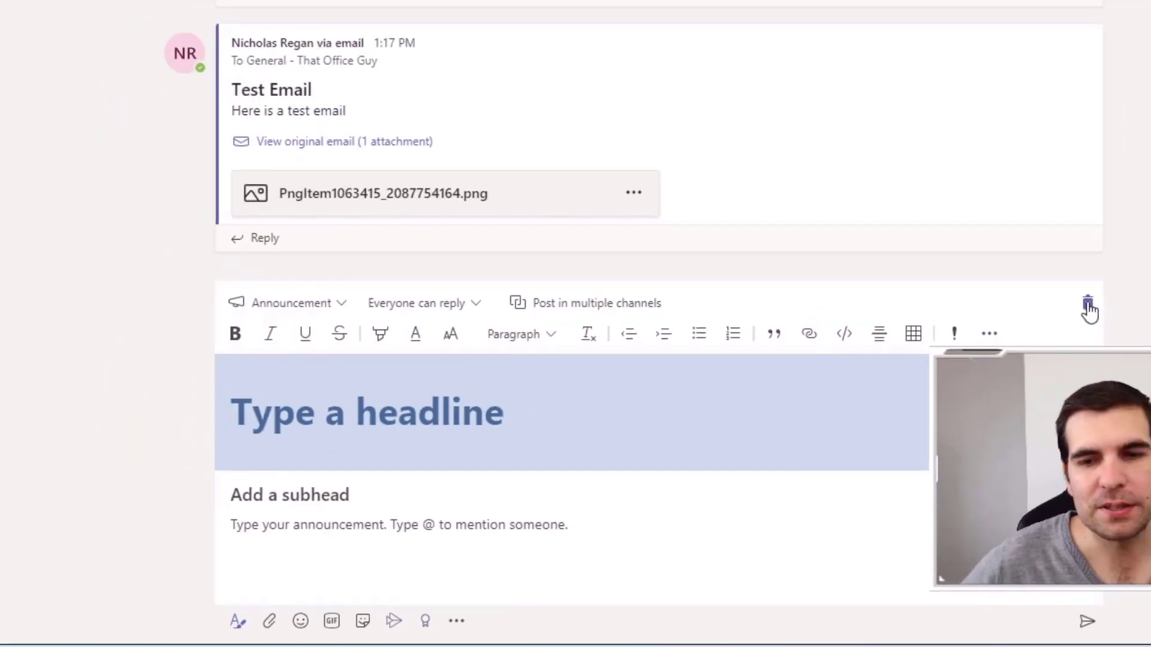
left_click(1148, 238)
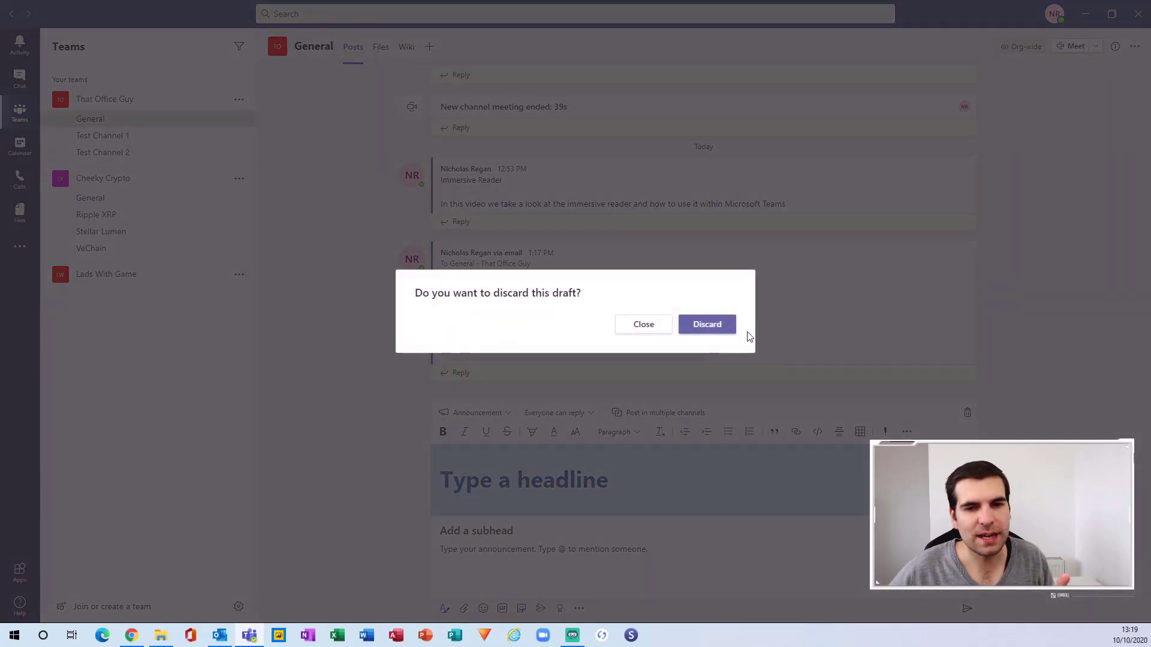
left_click(709, 324)
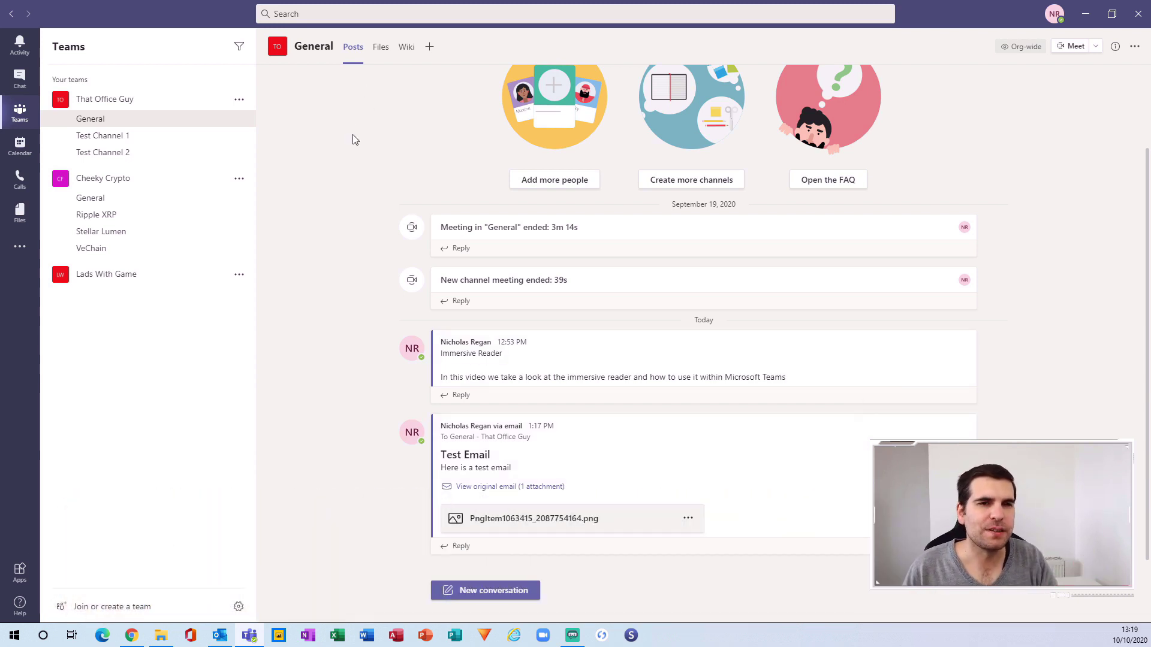
- Start a new poll with the Forms app in a new conversation in the General channel
left_click(483, 590)
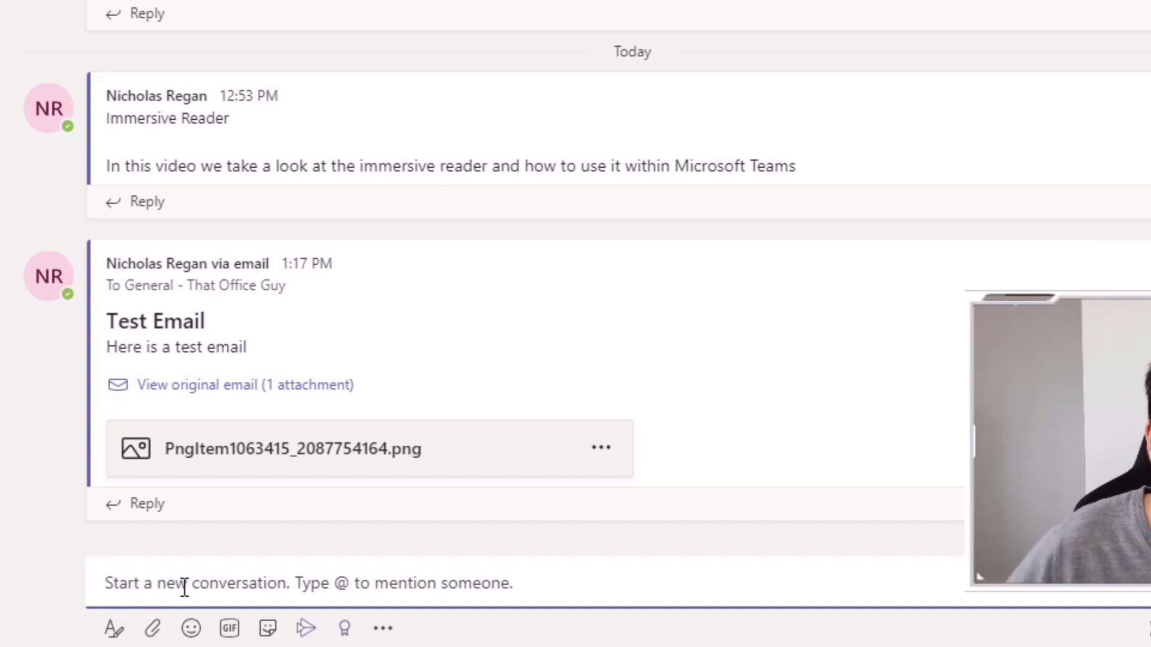
left_click(380, 634)
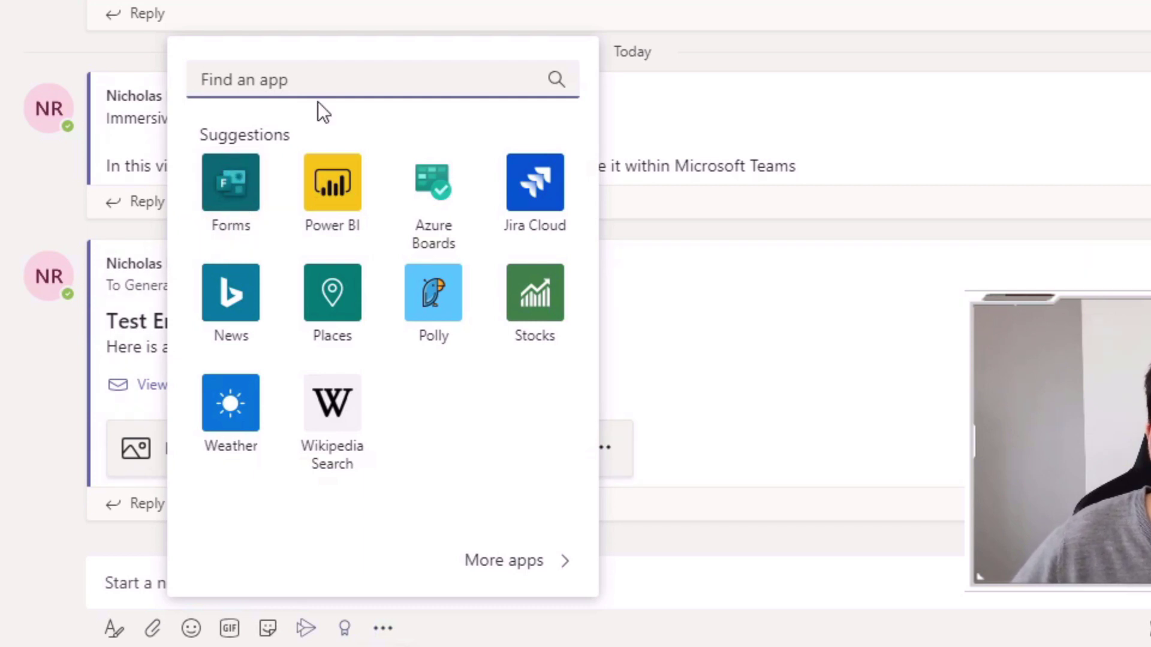
type("form")
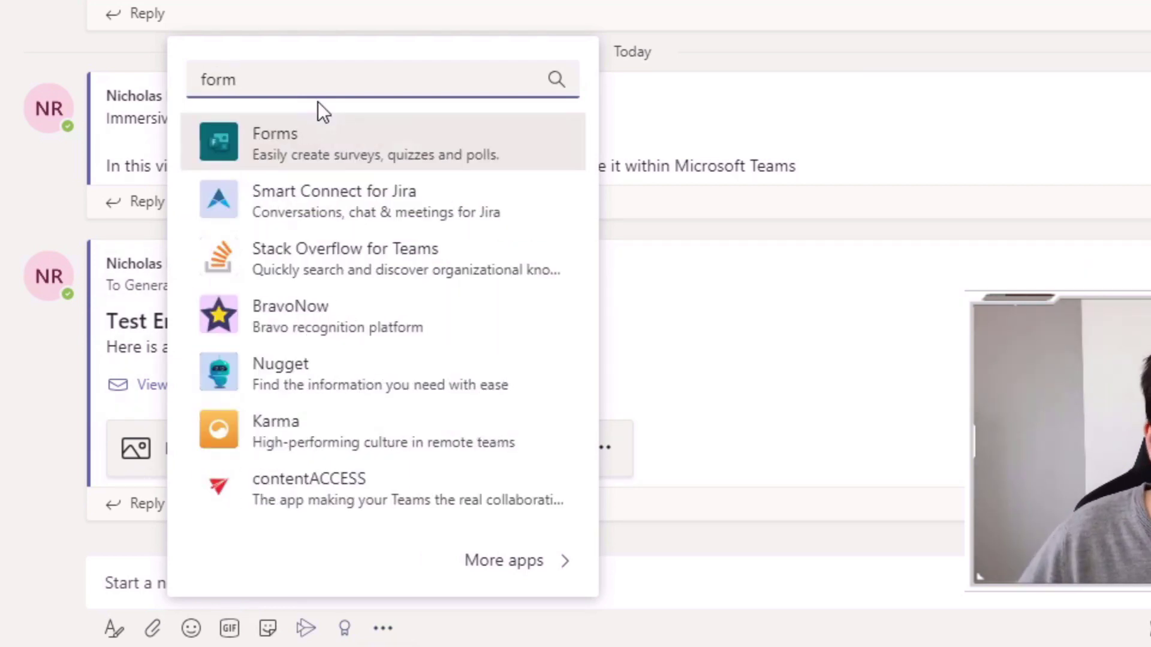
left_click(372, 144)
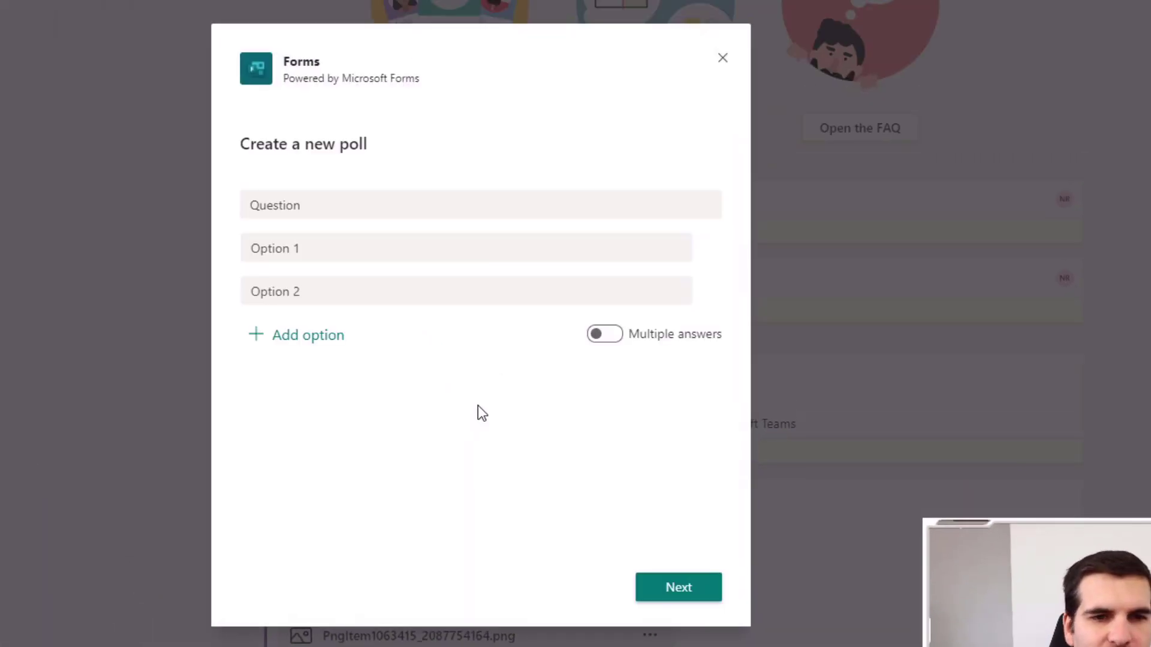
- Set the poll question to "Do you like my videos" and add the suggested answers Yes and No
left_click(332, 205)
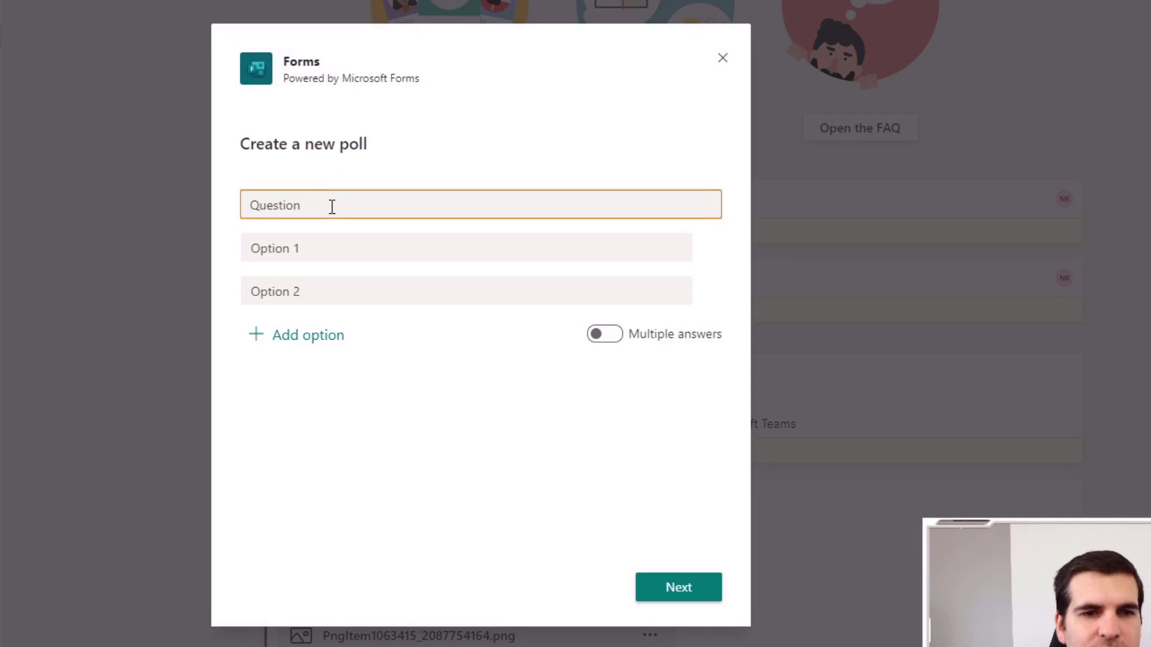
key("BackSpace")
key("BackSpace")
key("BackSpace")
key("BackSpace")
key("BackSpace")
key("BackSpace")
key("BackSpace")
key("BackSpace")
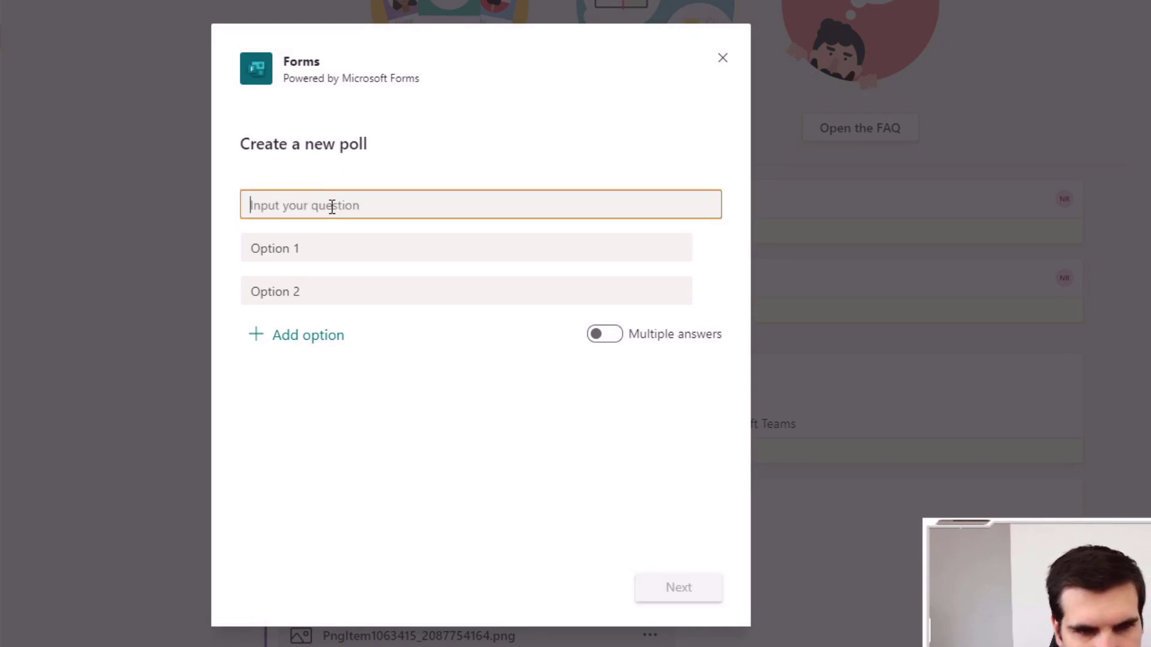
type("Do you like")
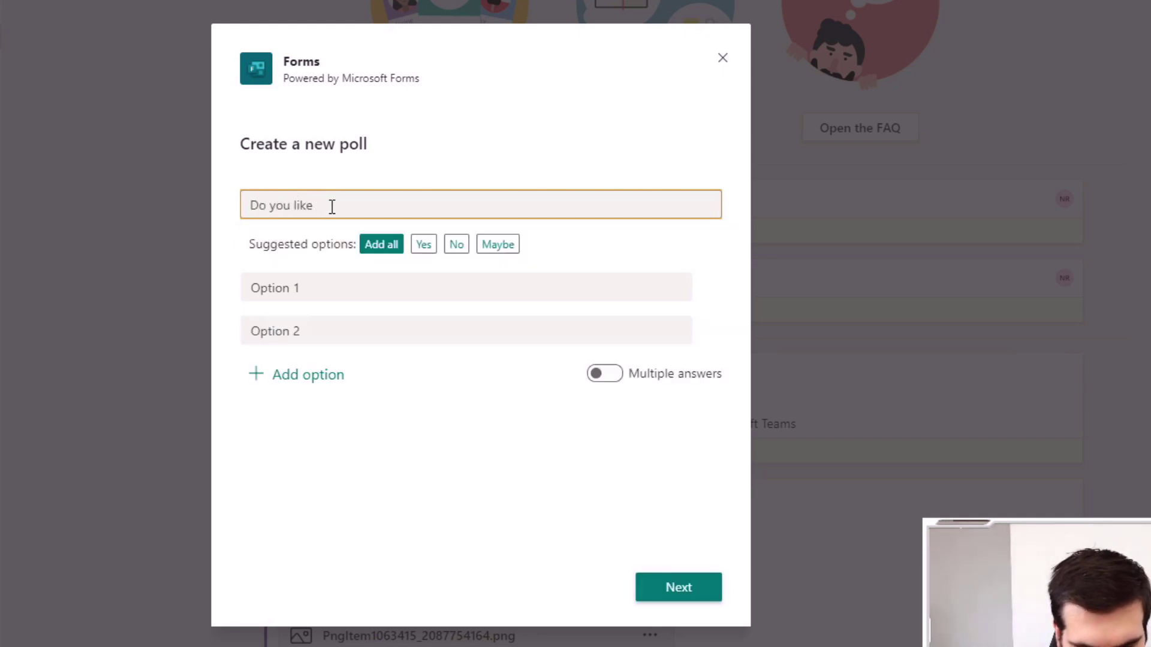
type(" my videos")
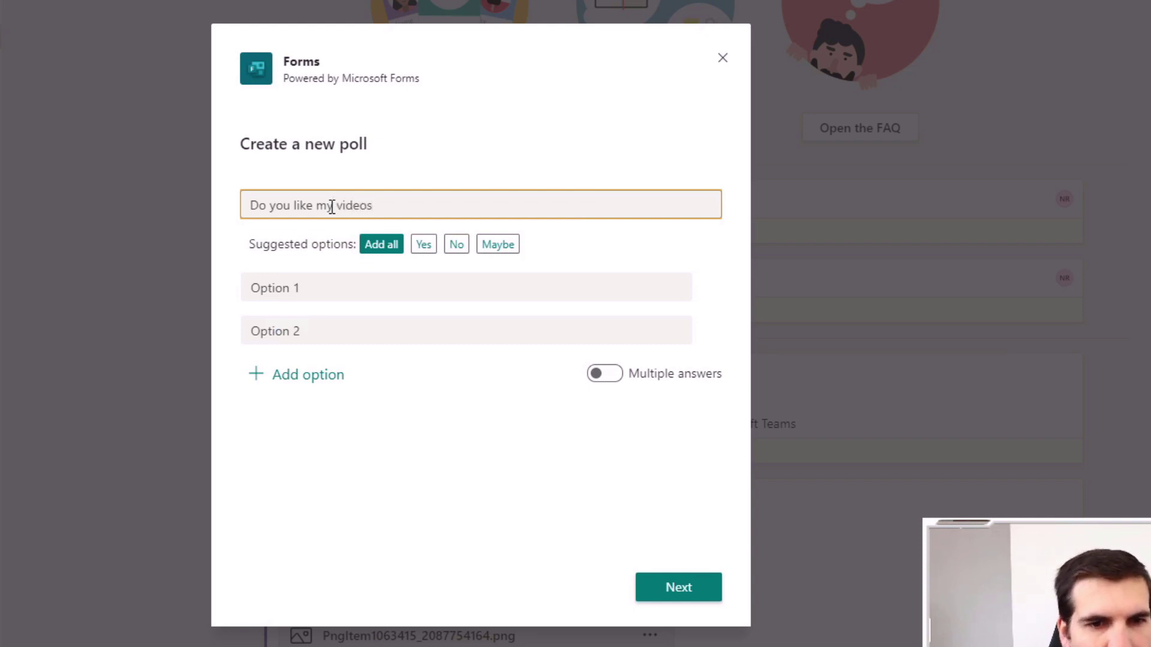
left_click(423, 245)
left_click(423, 247)
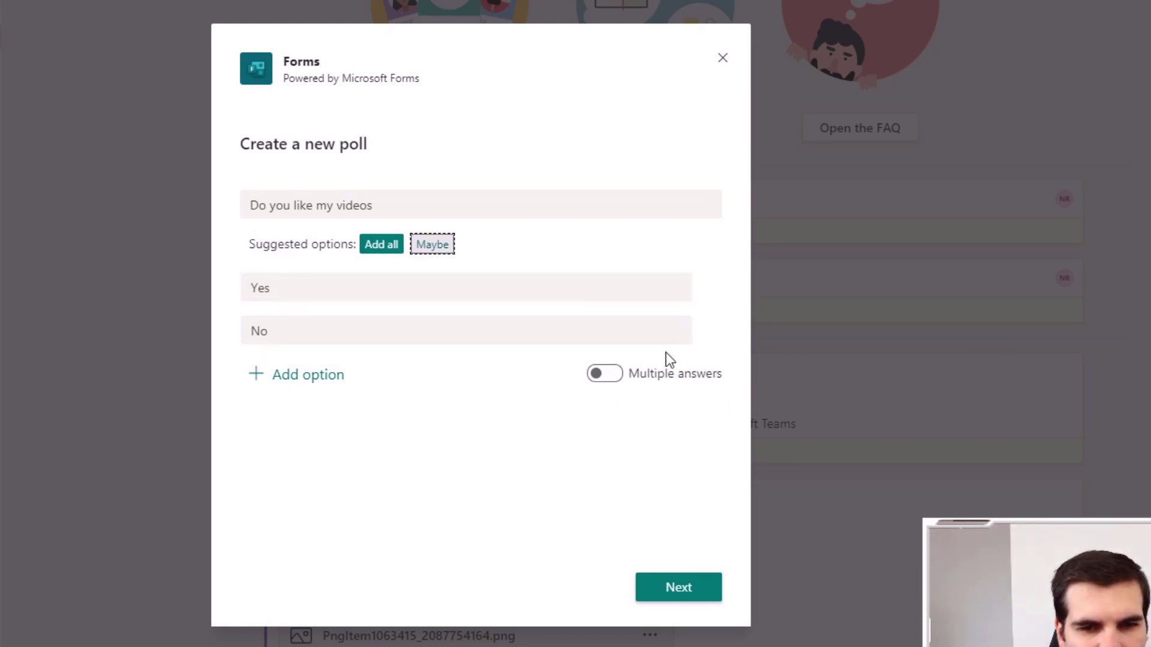
- Keep multiple answers off, preview the poll and send it to the channel
left_click(604, 375)
left_click(607, 376)
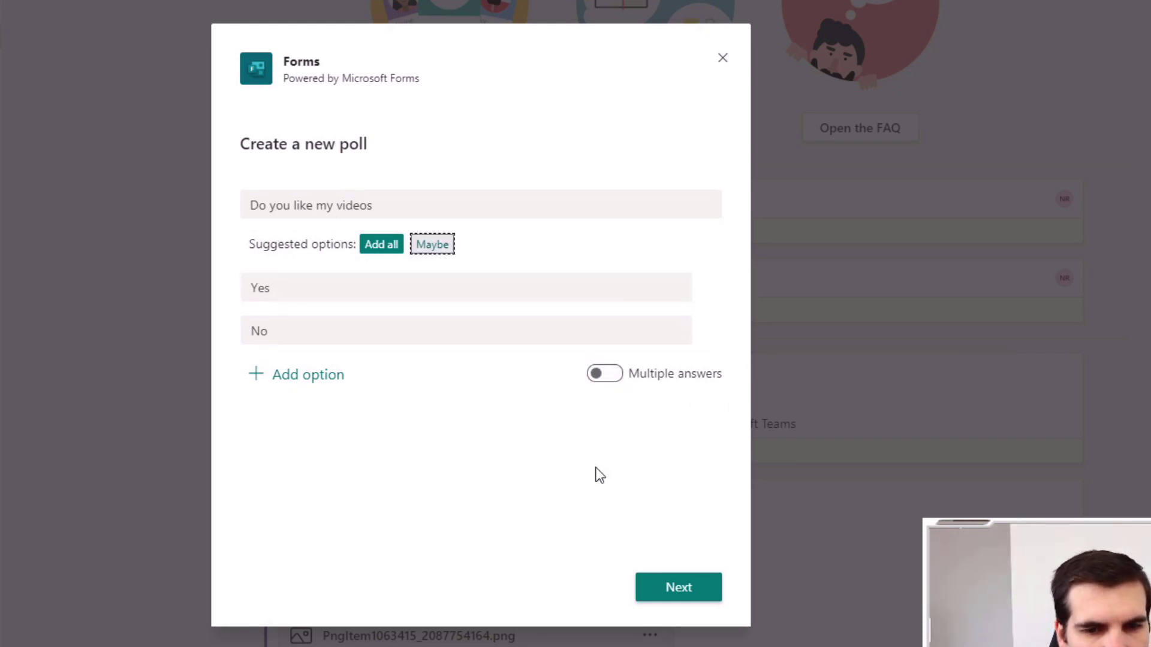
left_click(678, 584)
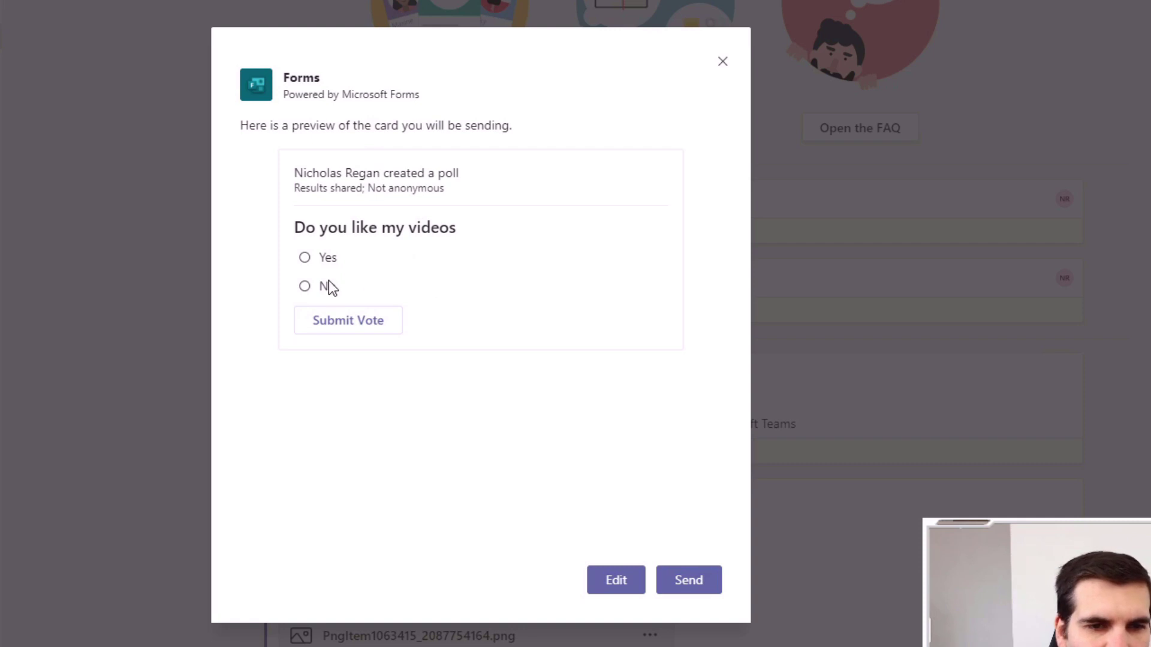
left_click(700, 587)
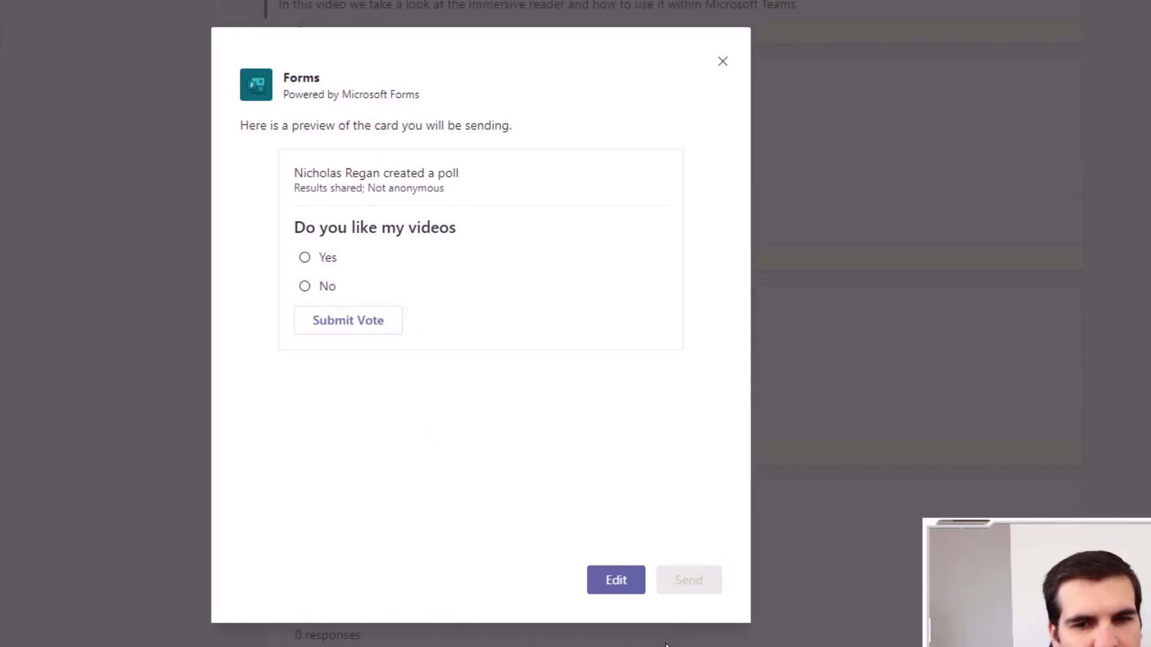
- Close the poll preview and submit a Yes vote in the "Do you like my videos" poll
left_click(723, 61)
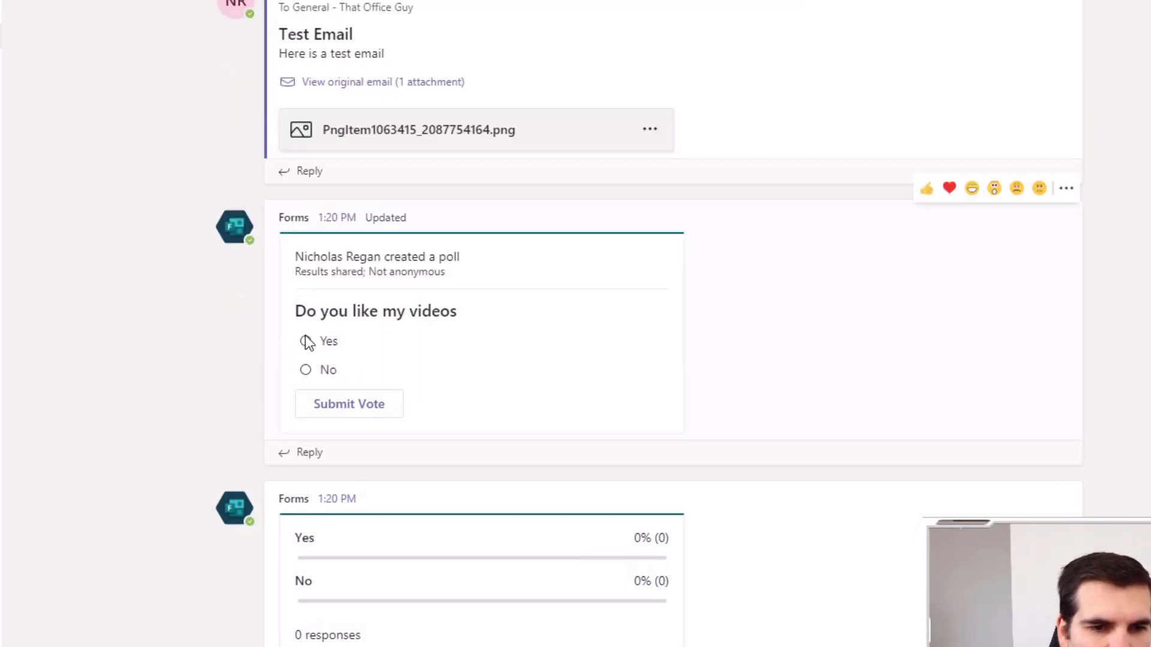
left_click(305, 341)
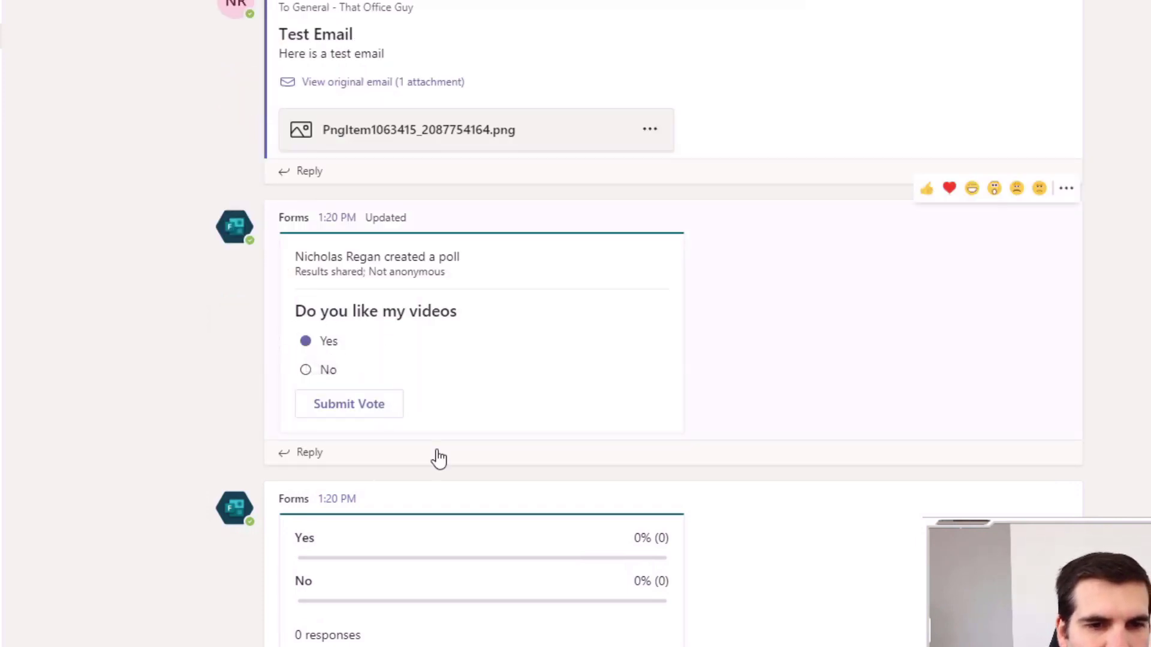
left_click(362, 414)
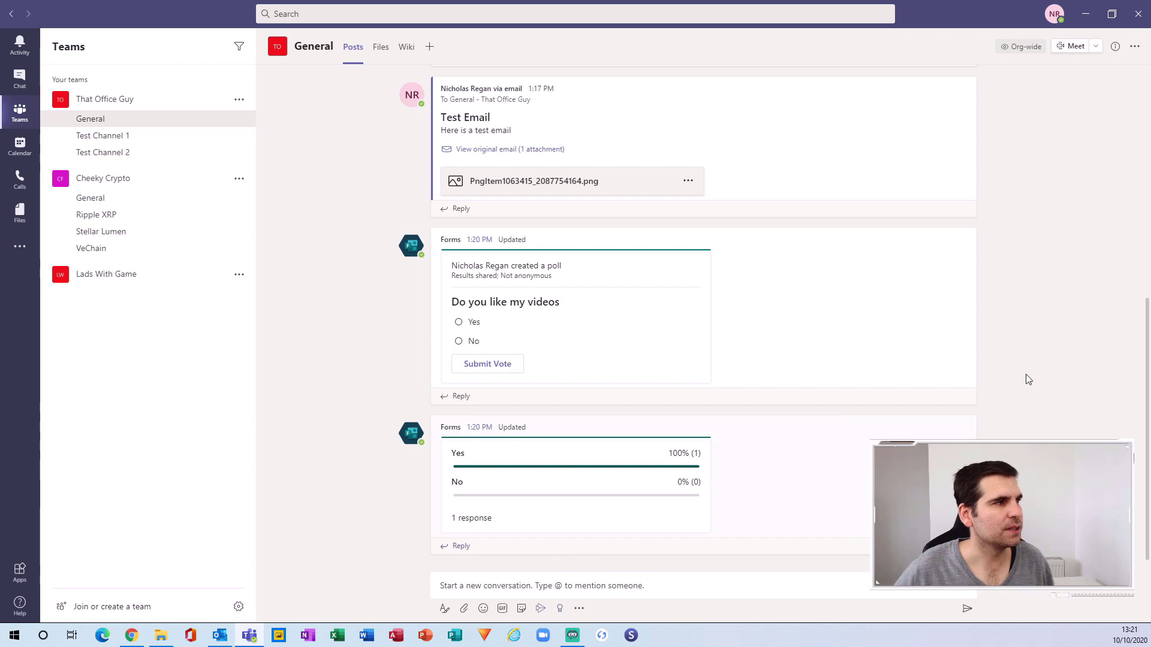
- Open the channel post about the immersive reader in Immersive Reader
scroll(871, 388, "up", 2)
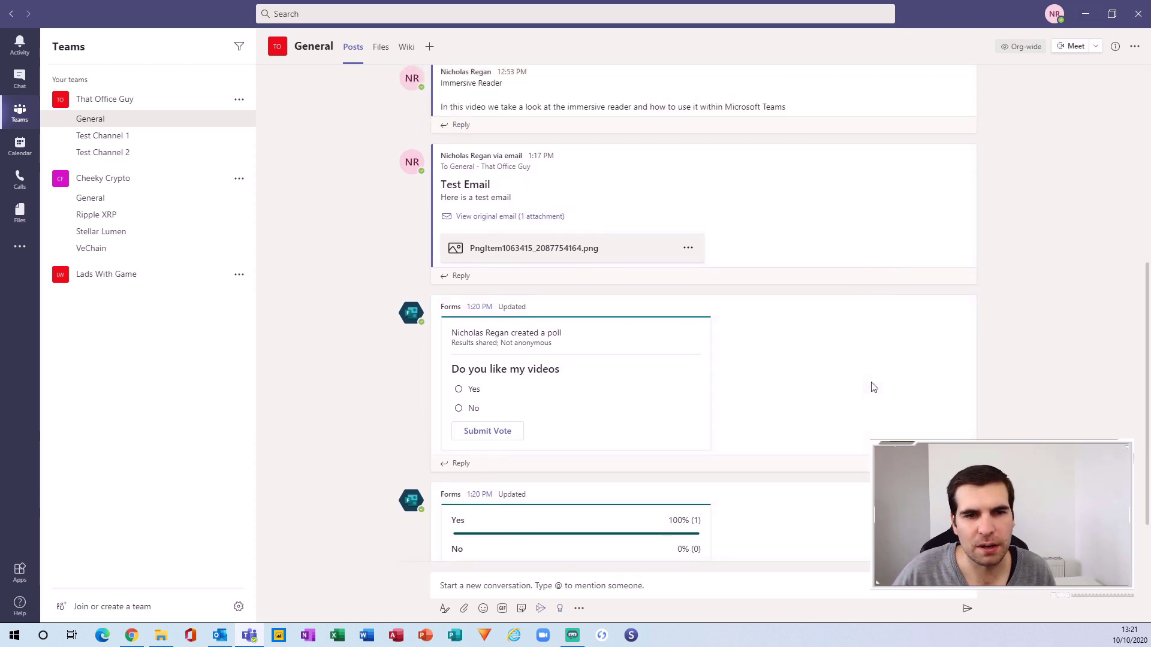
scroll(1013, 362, "up", 2)
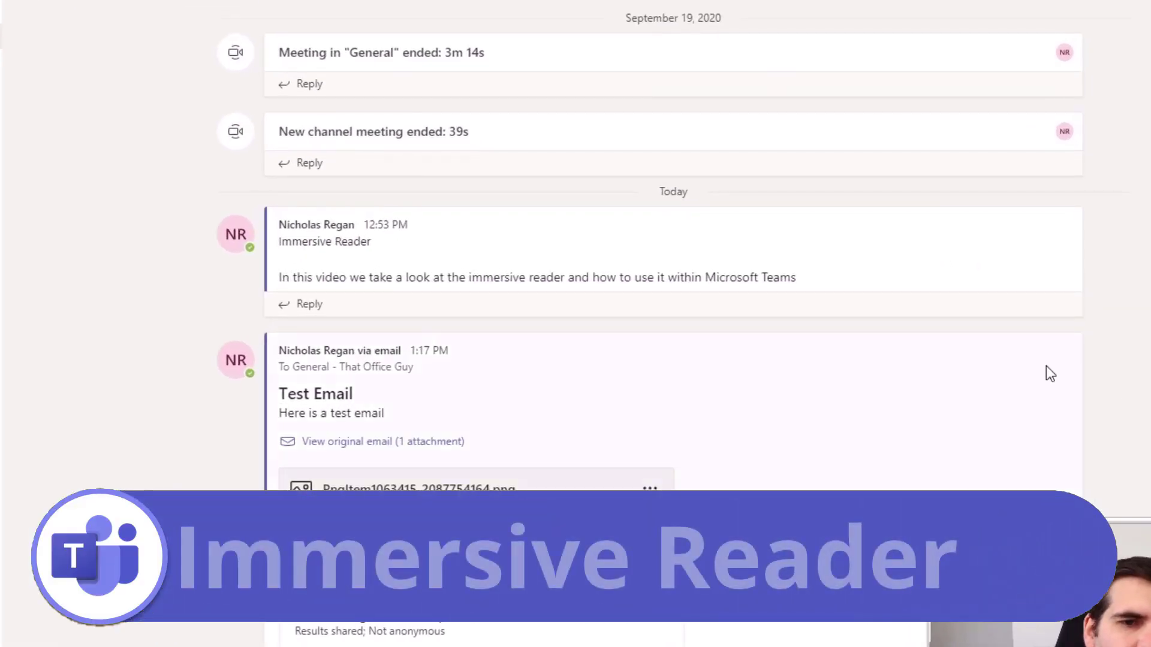
mouse_move(1027, 370)
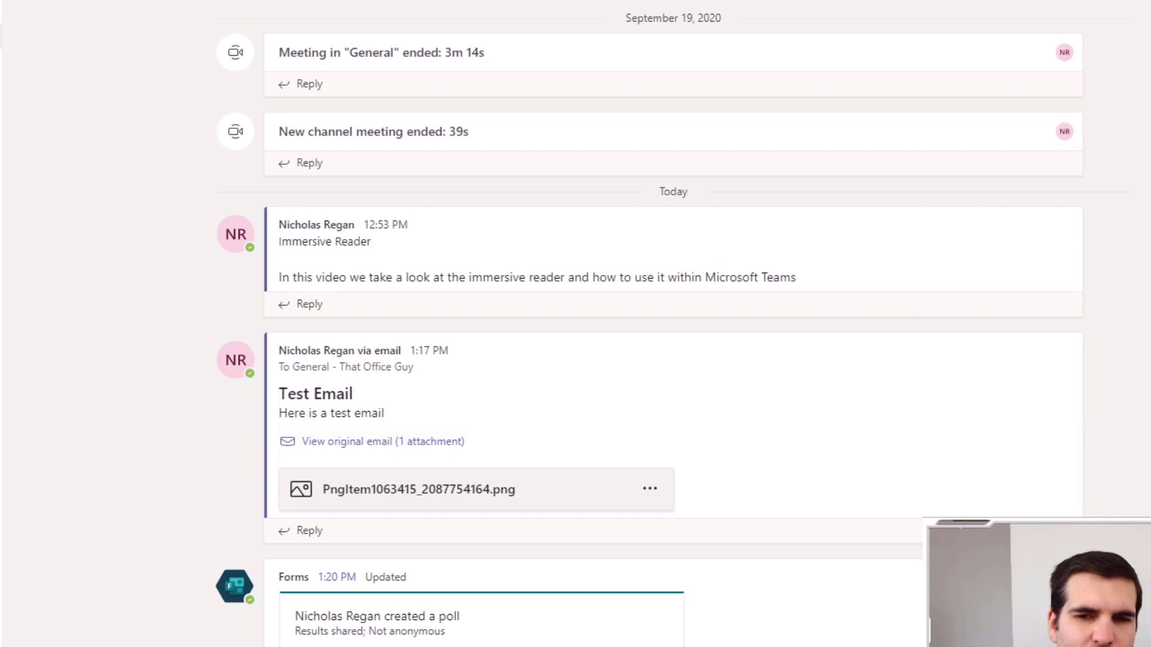
mouse_move(1012, 253)
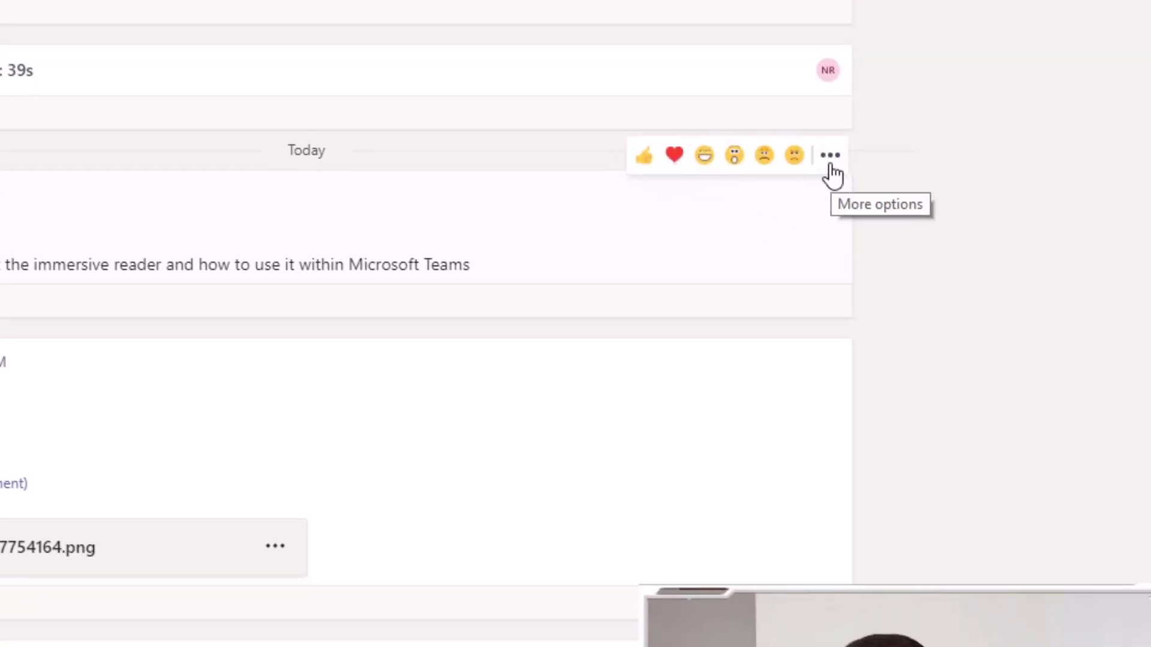
left_click(1118, 276)
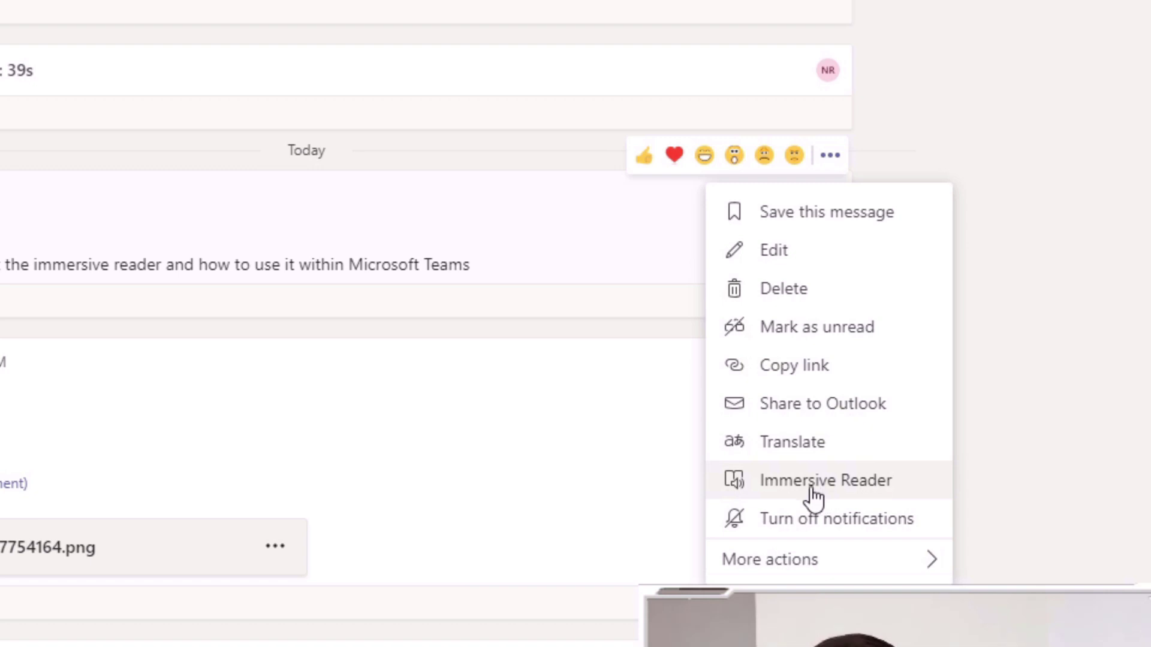
left_click(870, 484)
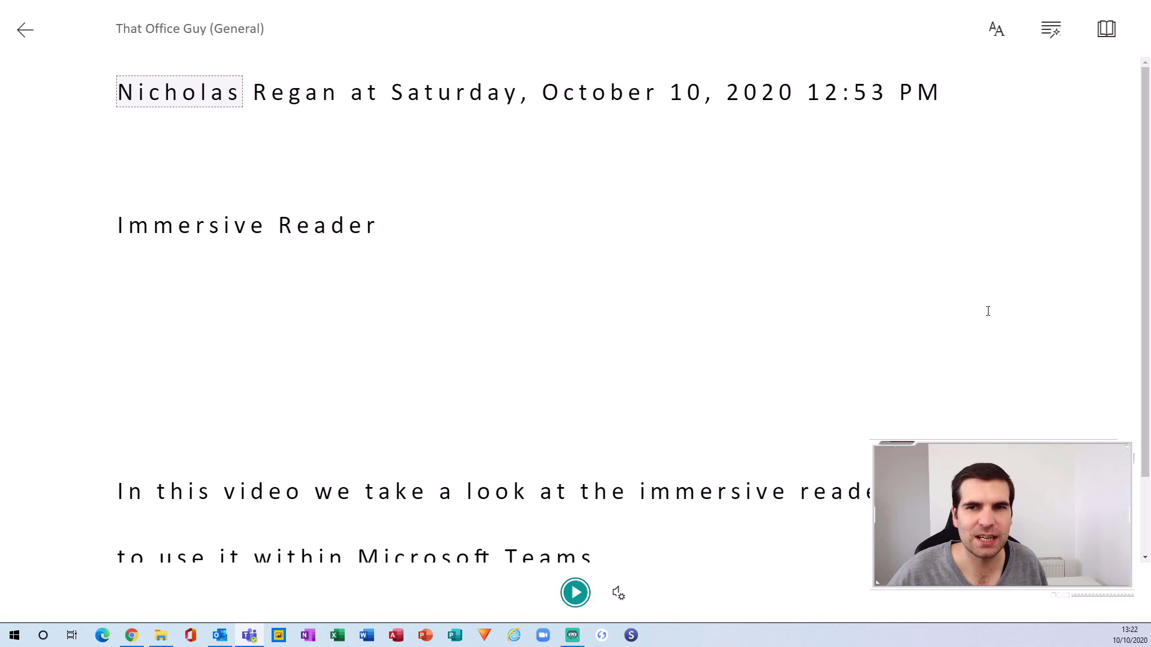
- Review the Immersive Reader's text preferences, grammar options and reading preferences
left_click(994, 35)
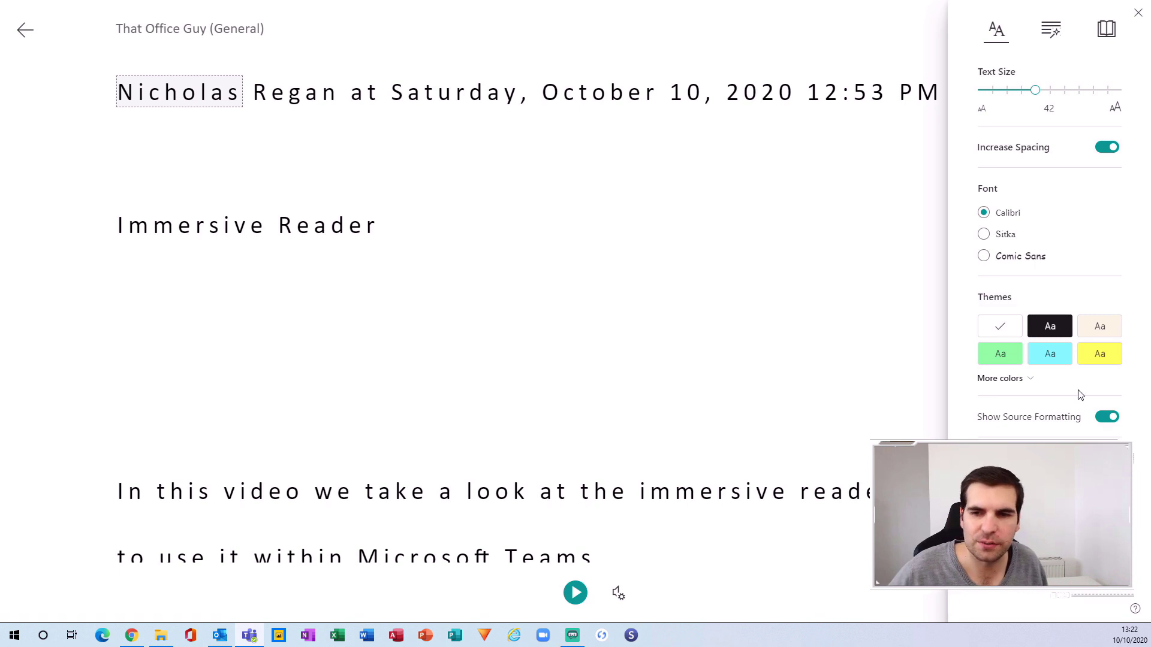
left_click(1051, 31)
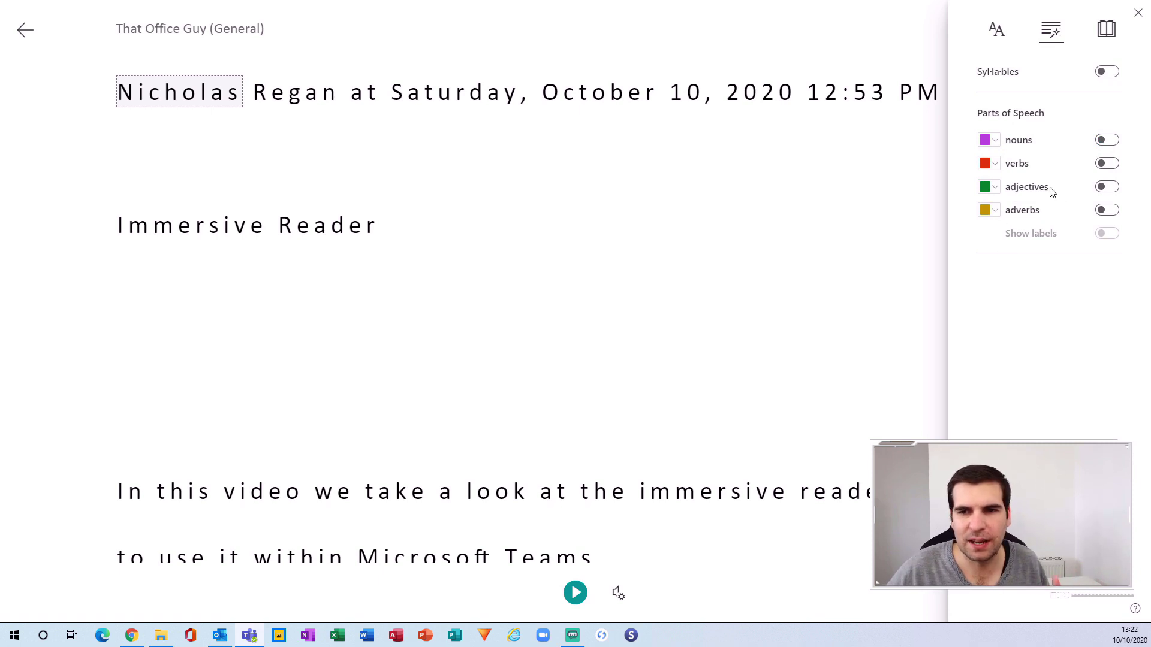
left_click(1104, 33)
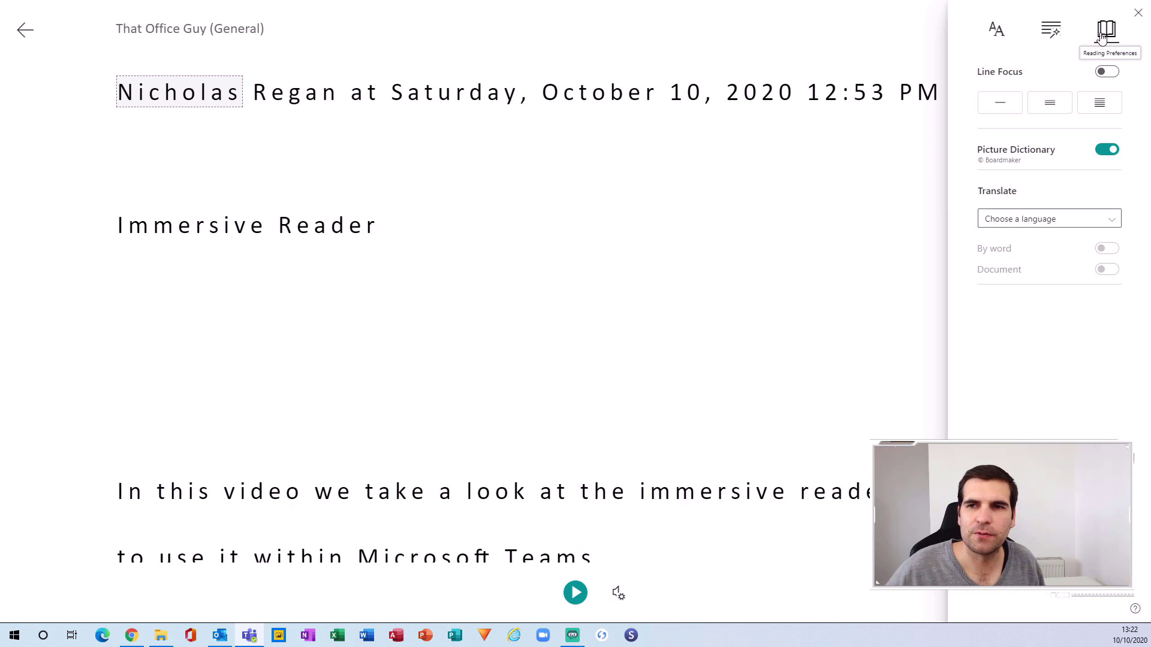
- Try Line Focus with one, three and five lines of text, and turn it off again
left_click(994, 112)
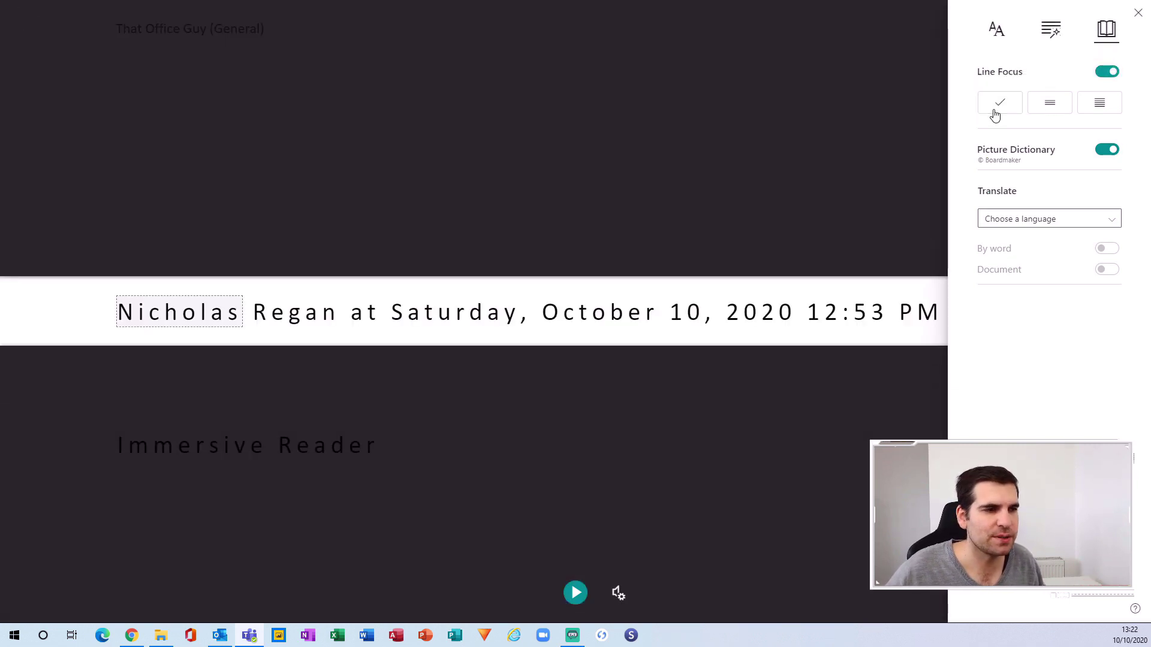
left_click(1030, 111)
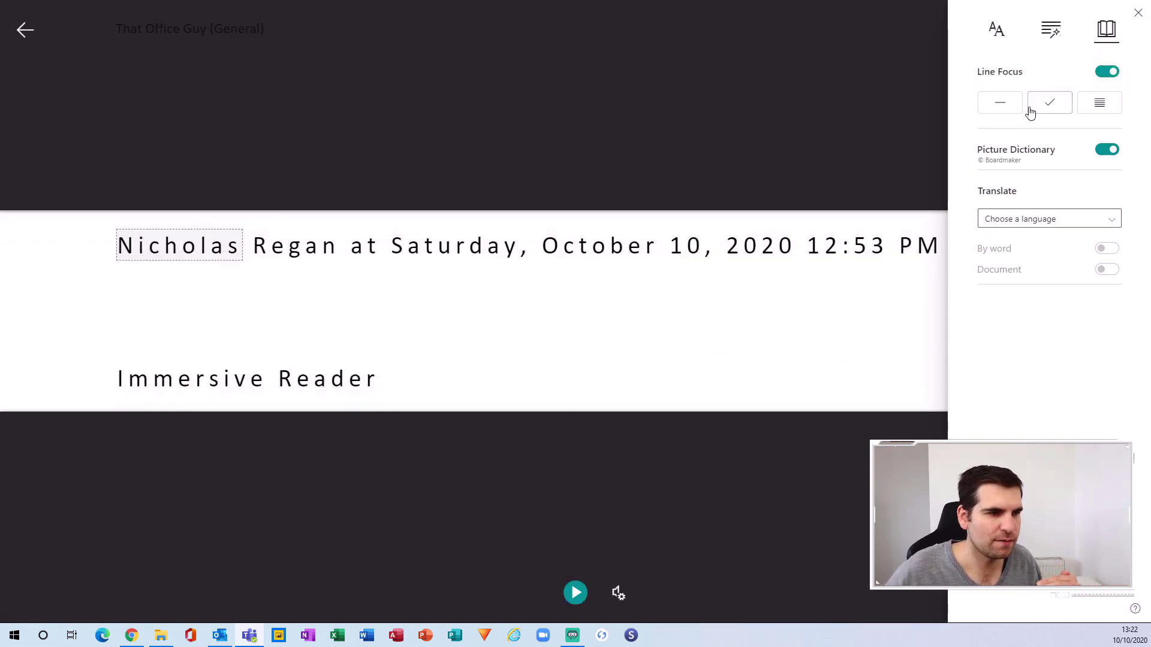
left_click(1092, 110)
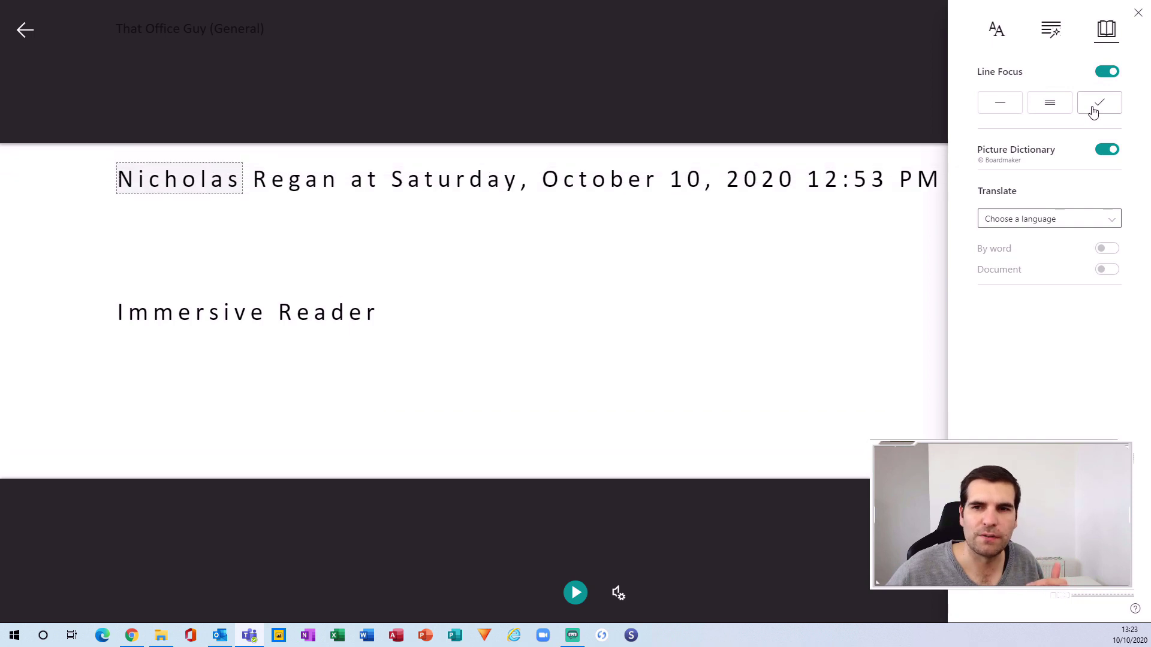
left_click(1107, 72)
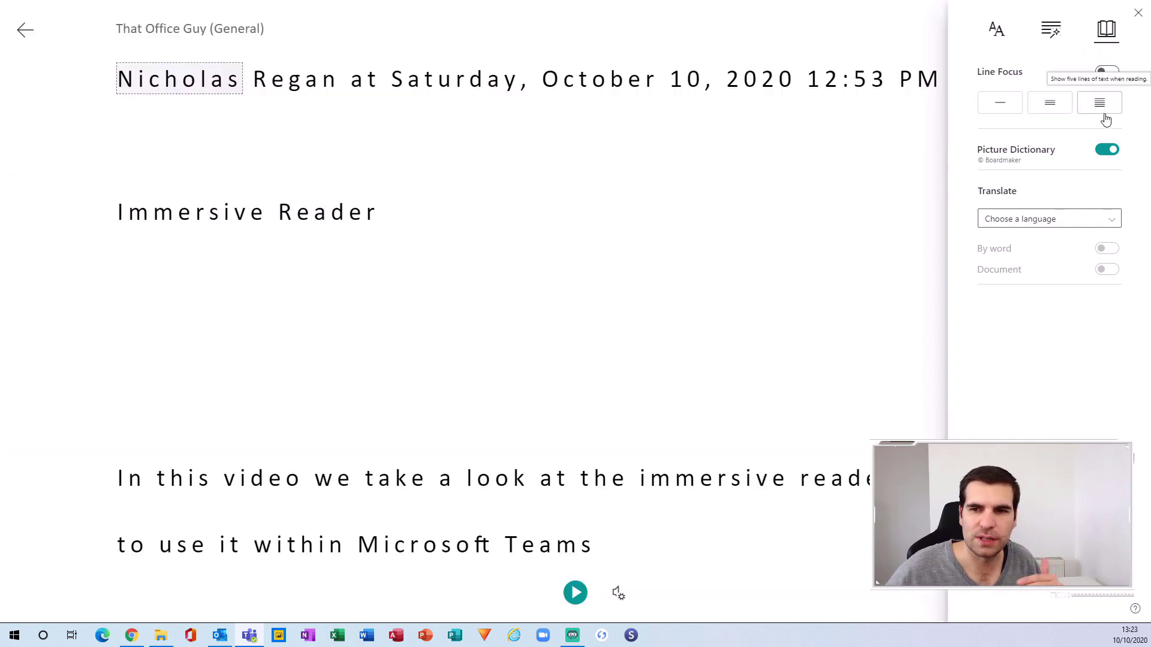
- Look through the available translation languages without choosing one and close the reading preferences
left_click(1067, 219)
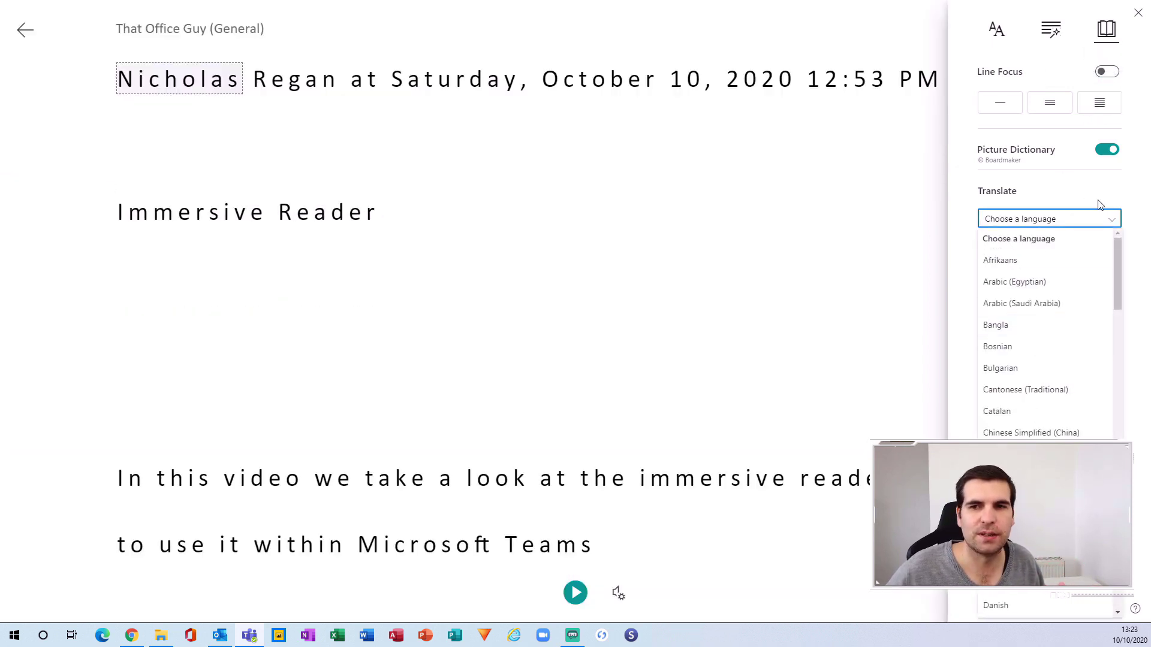
left_click(1086, 198)
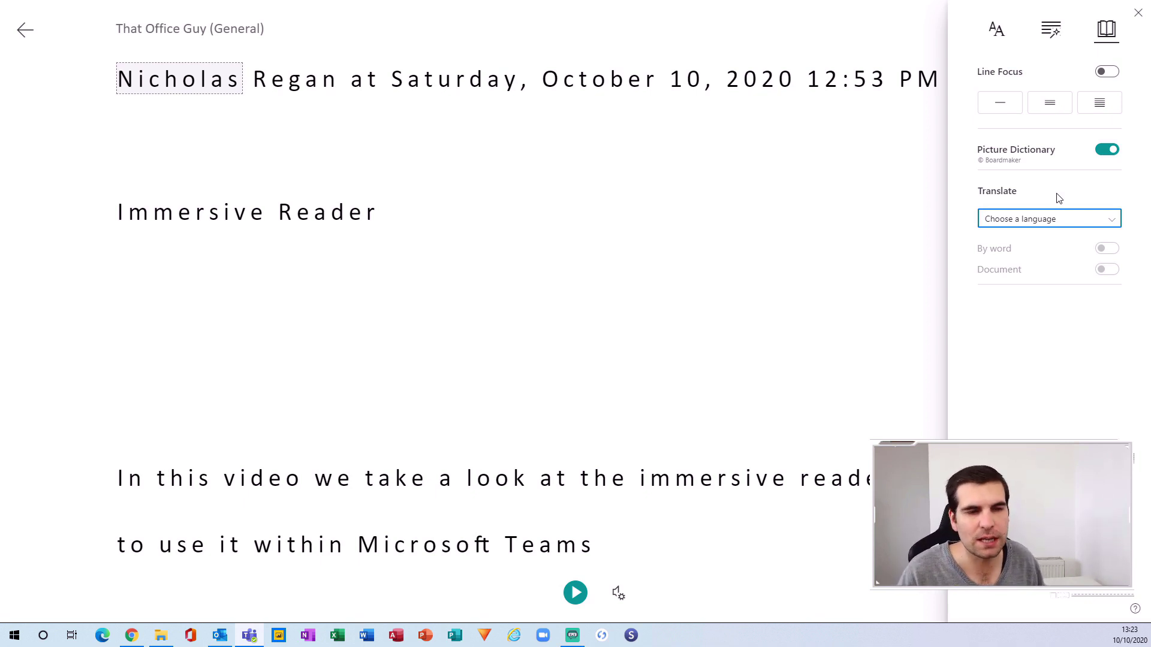
left_click(1138, 13)
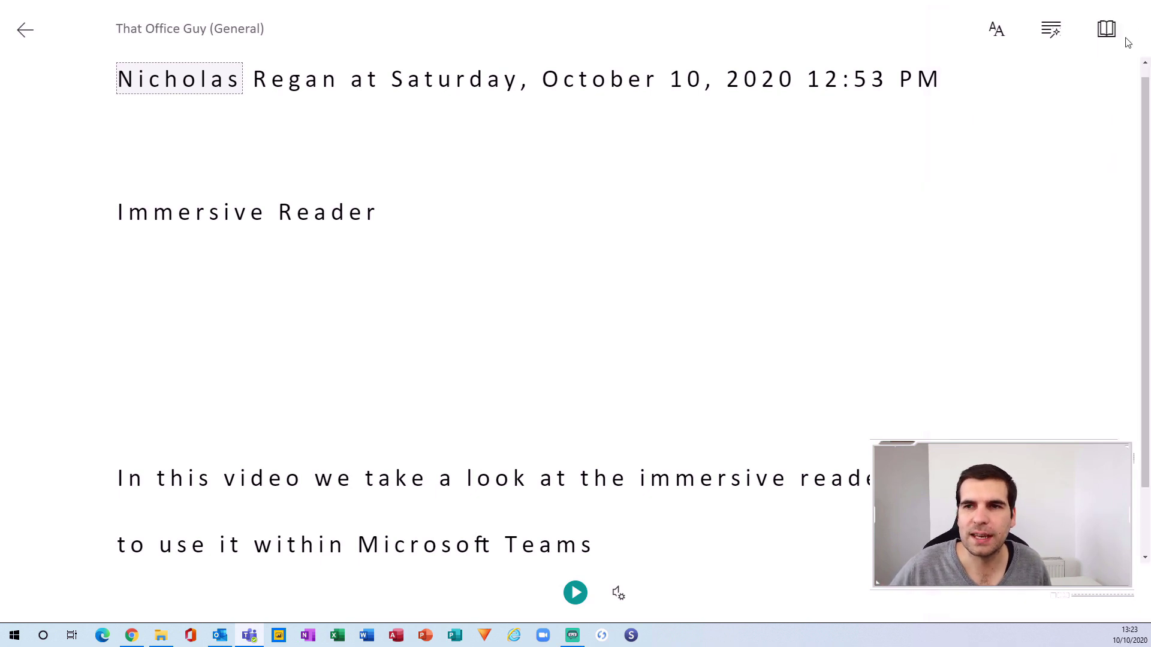
- Have the message read aloud, pause the playback and return to the General channel
left_click(576, 594)
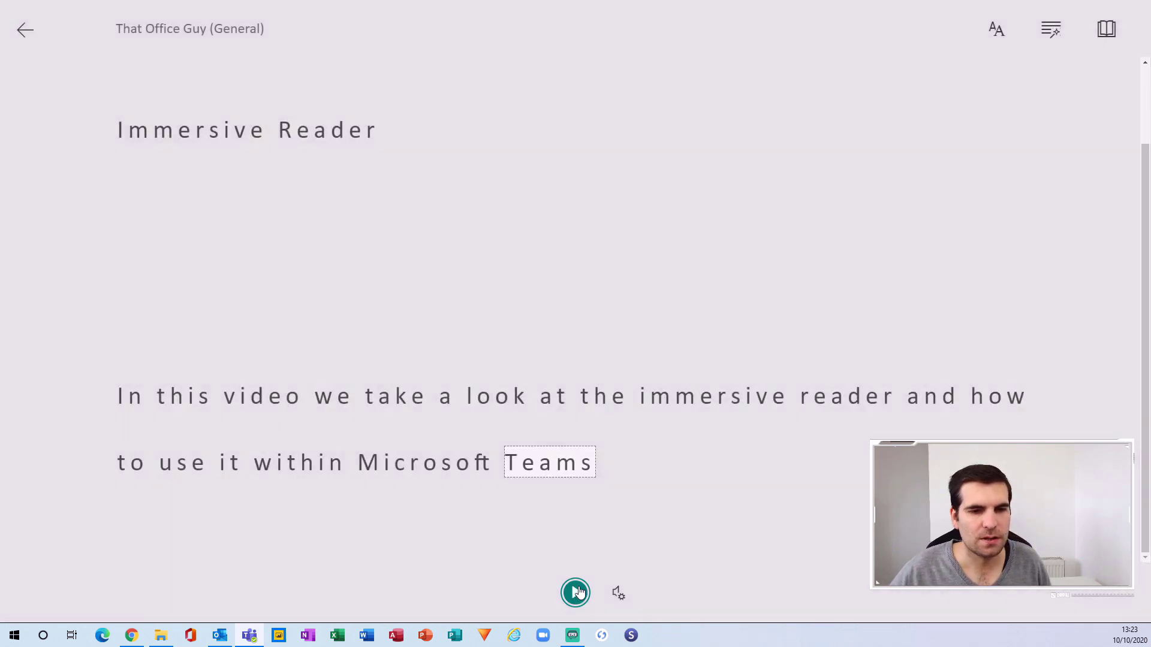
left_click(576, 594)
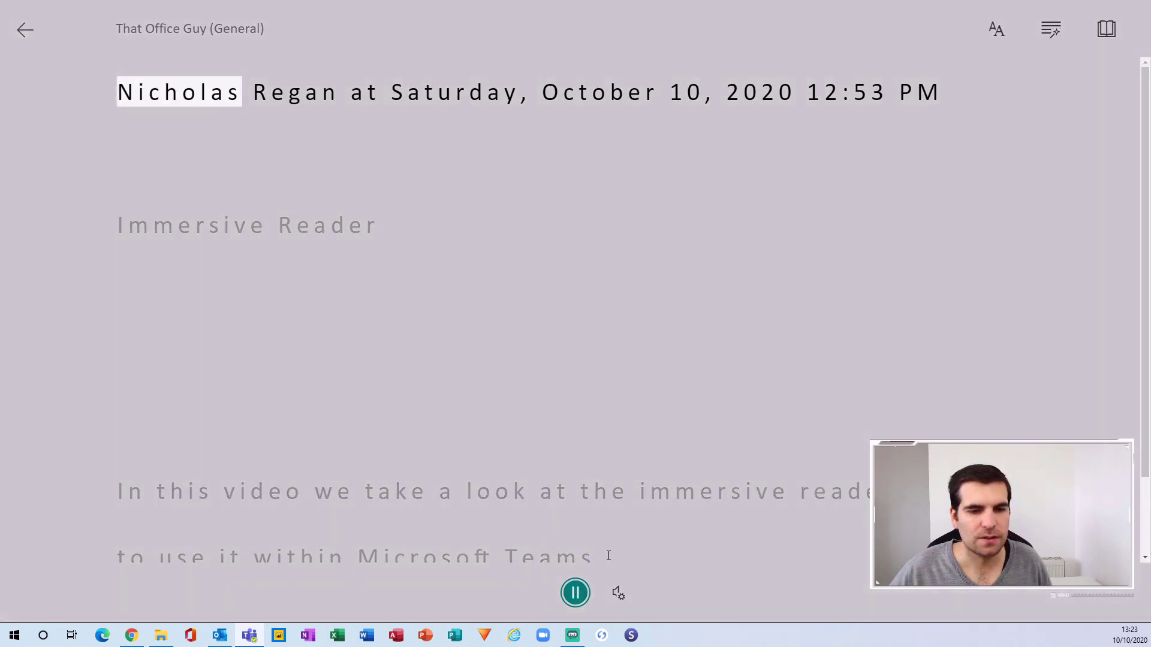
left_click(575, 593)
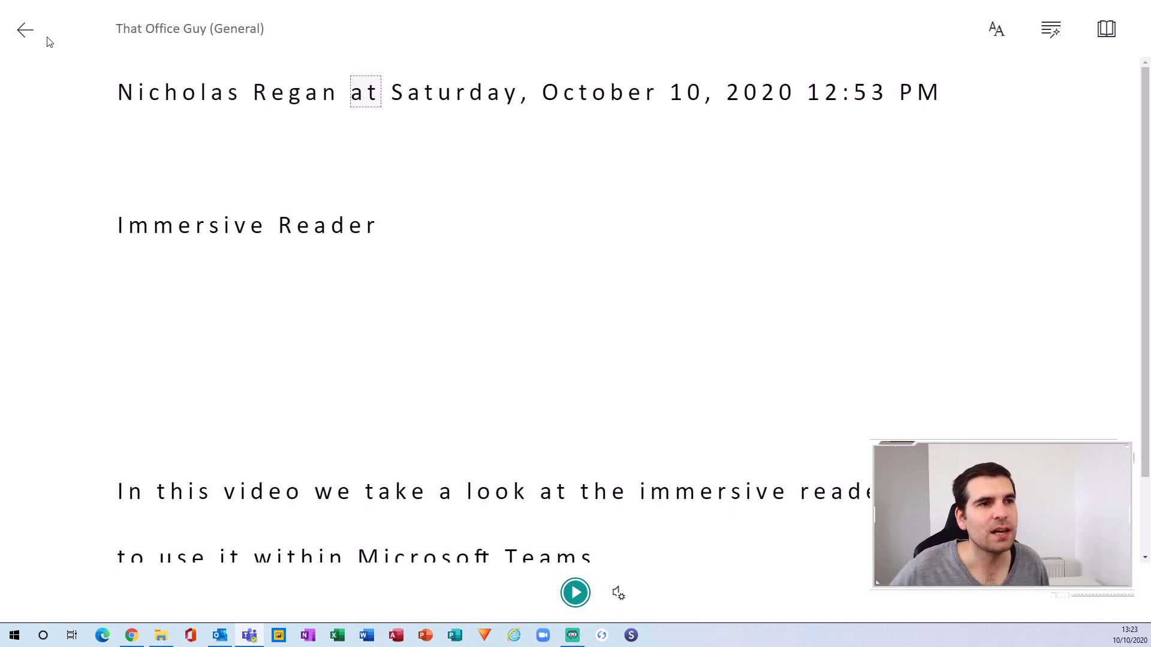
left_click(27, 33)
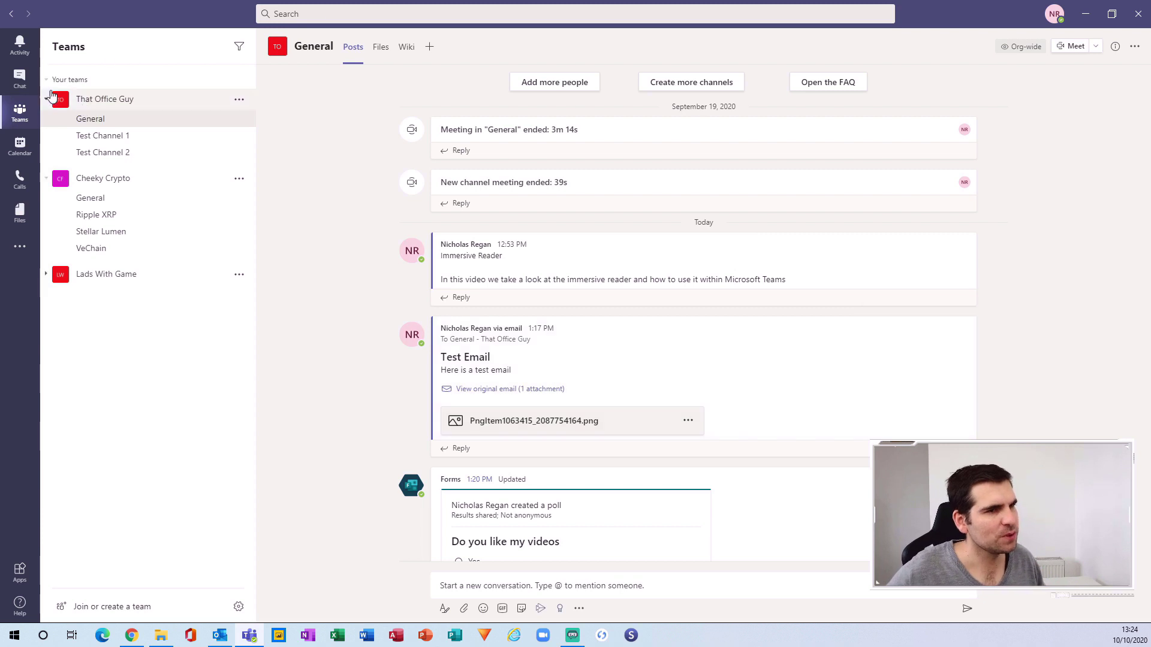
- Switch to the one-to-one chat and draft the message "How is your studio coming on?"
left_click(20, 78)
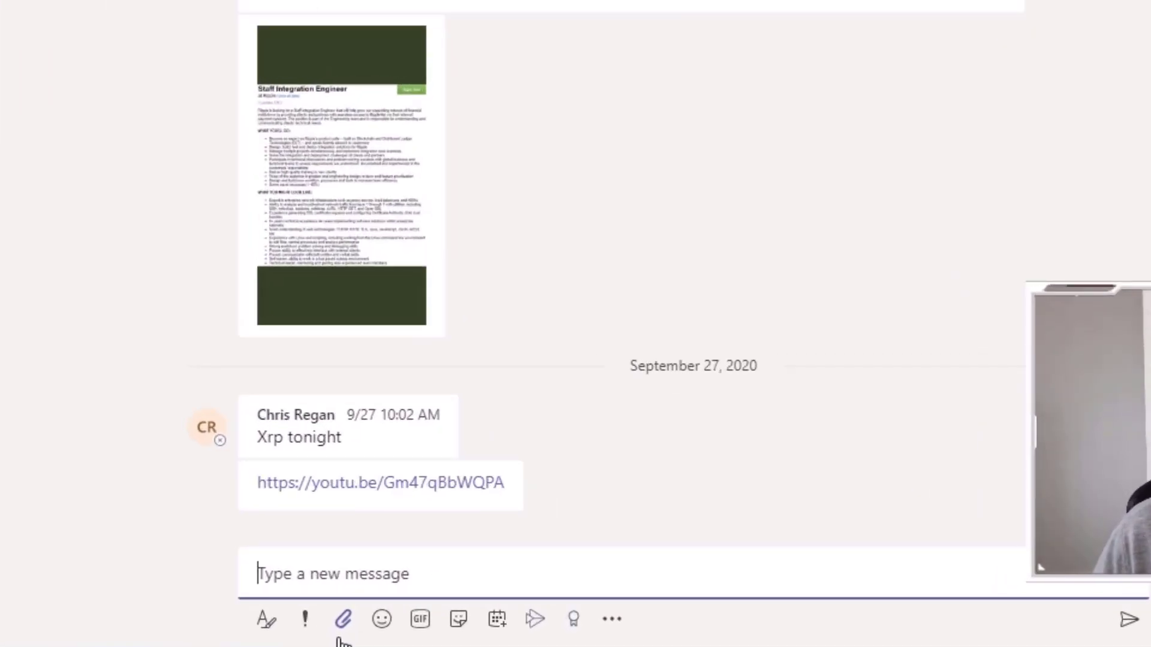
type("How ")
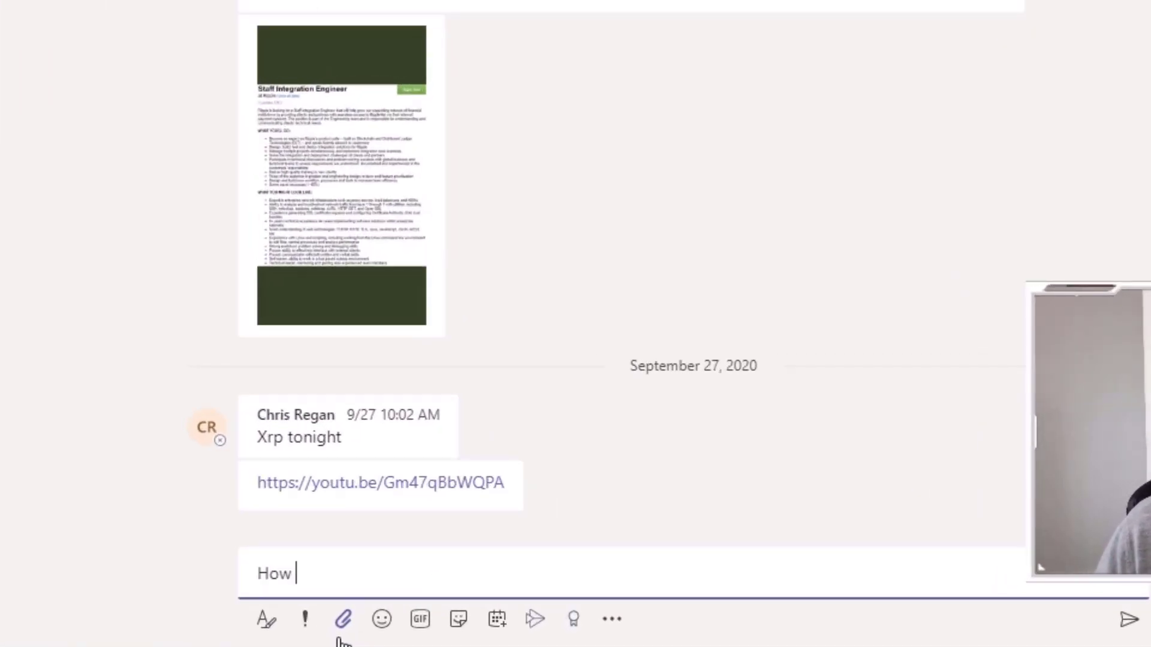
type("is your st")
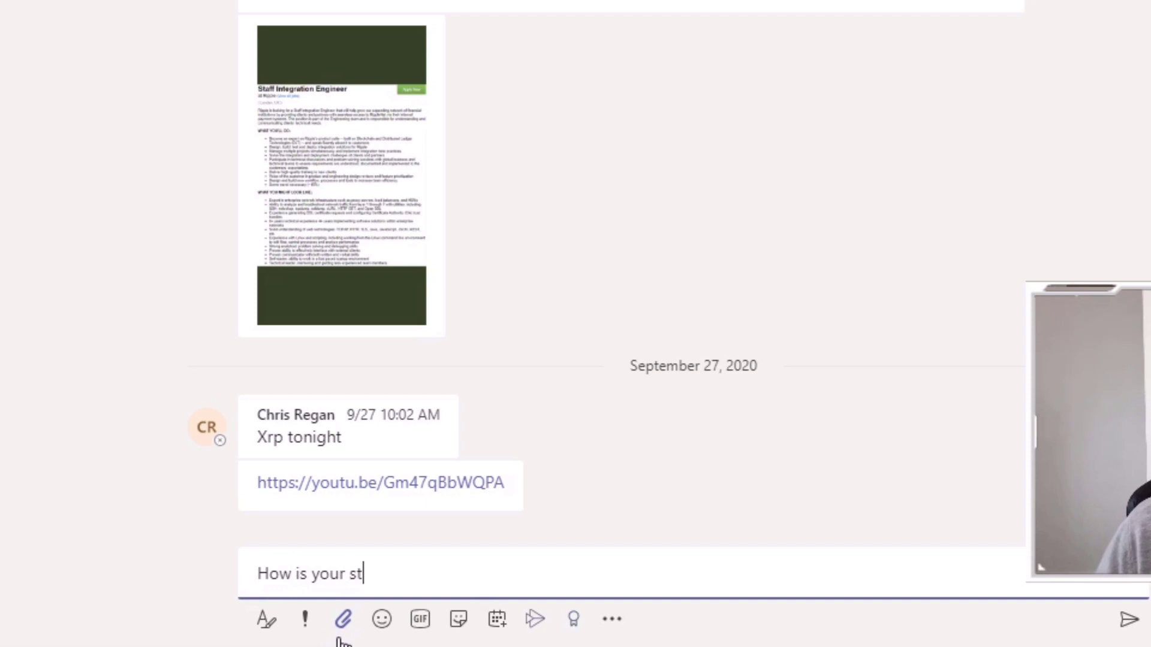
type("udio coming on?")
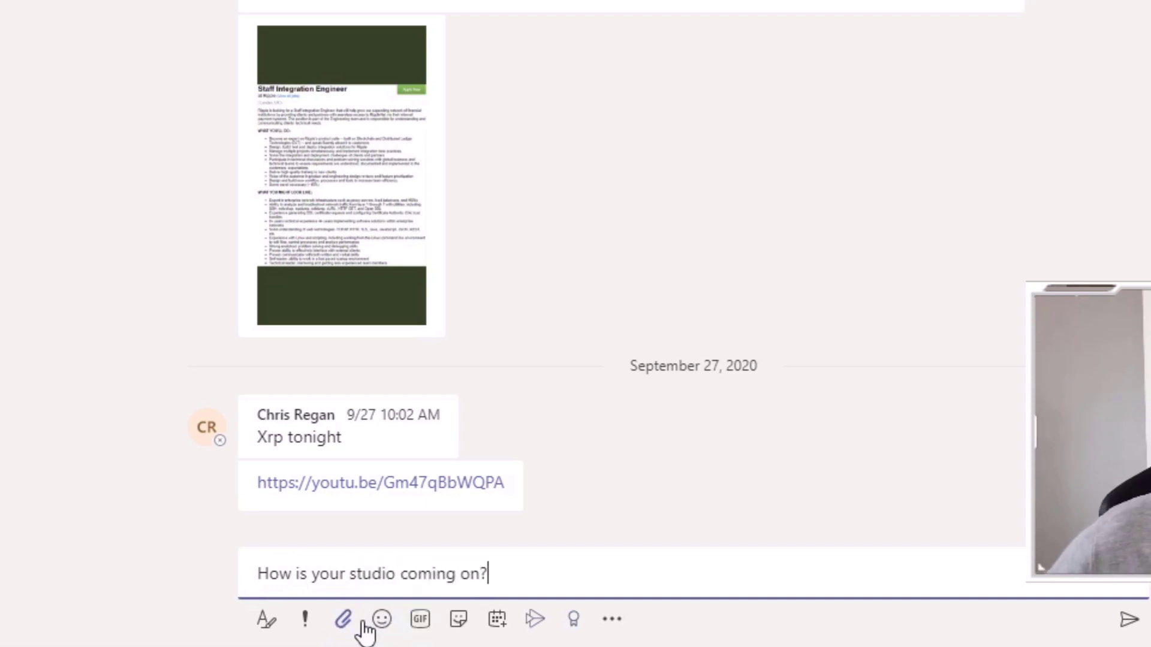
- Mark the drafted chat message as Important and change its delivery option to Urgent
left_click(304, 627)
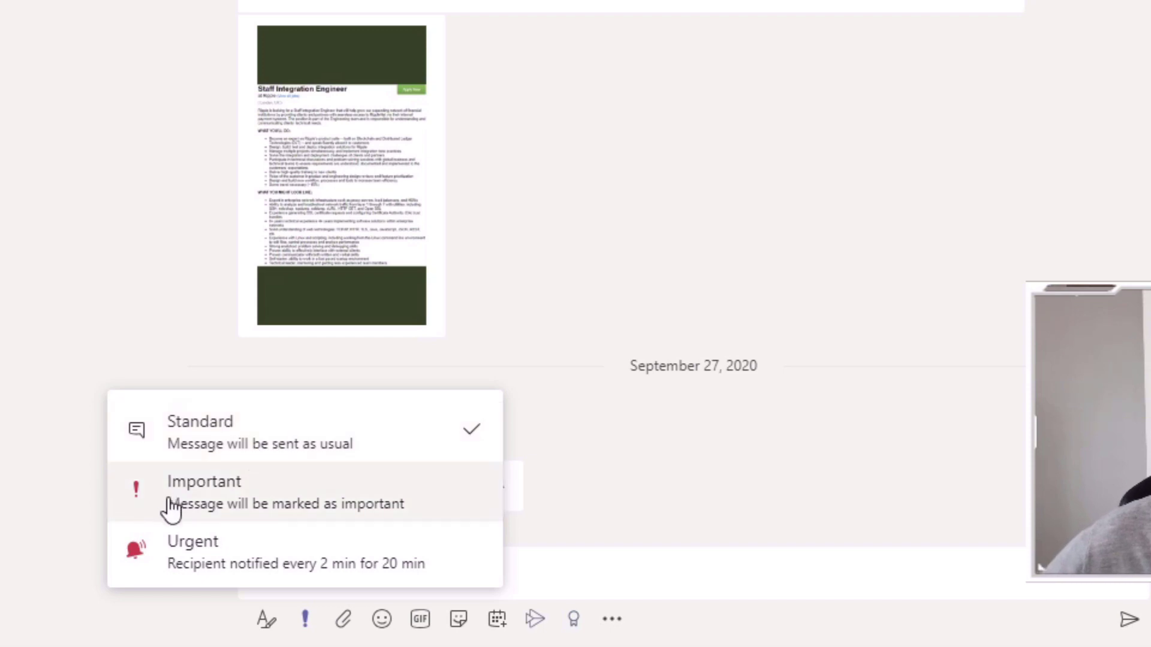
left_click(323, 504)
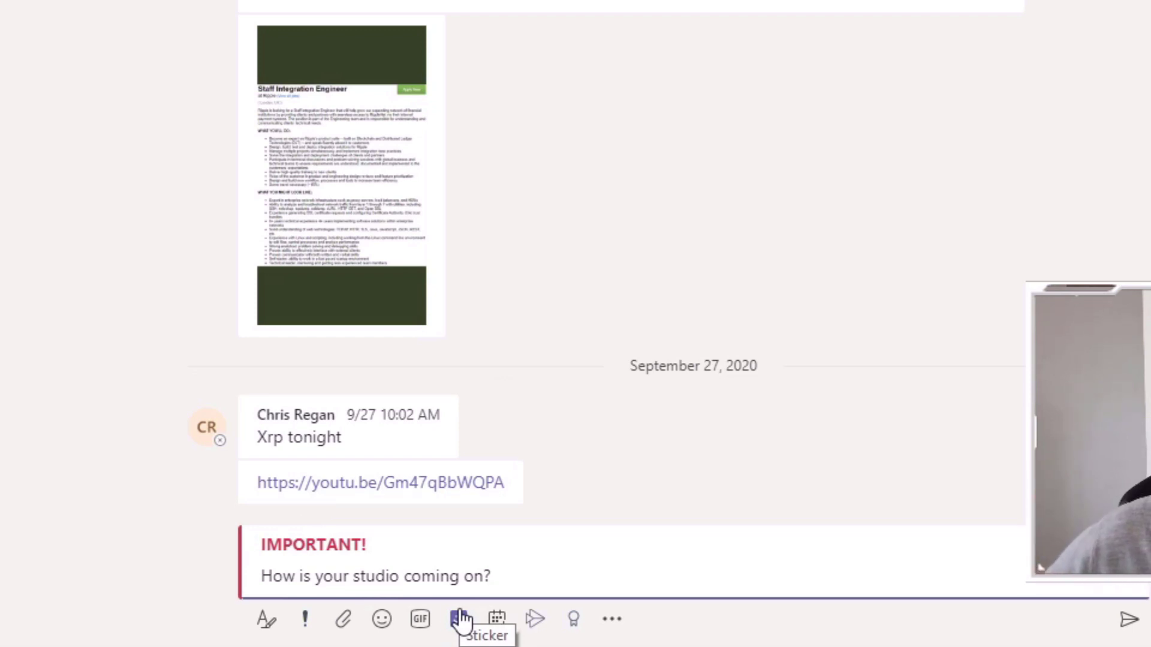
left_click(304, 622)
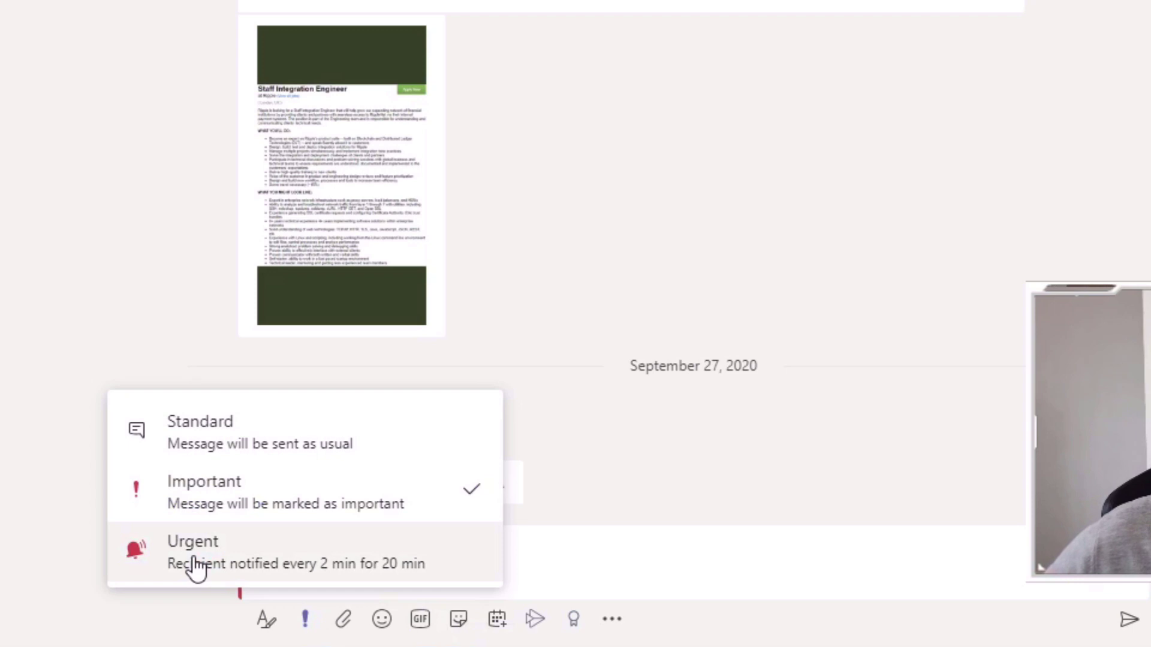
left_click(313, 557)
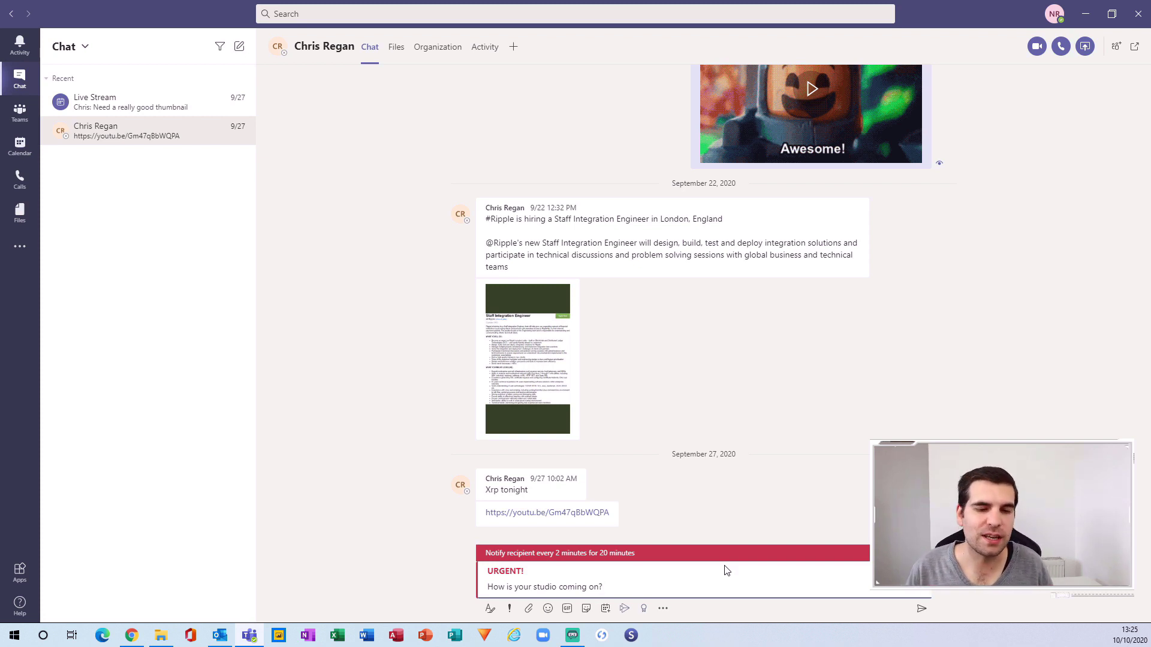
- Set the message's delivery option back to Important and delete the drafted text
left_click(508, 608)
left_click(507, 548)
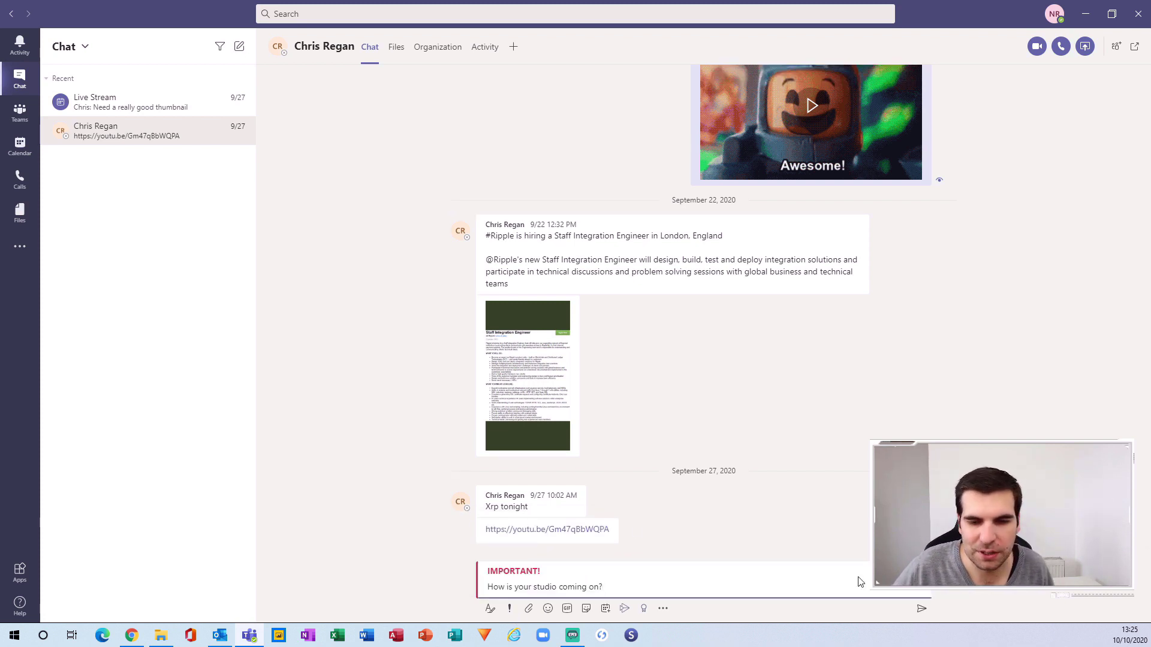
left_click_drag(604, 588, 462, 588)
key("BackSpace")
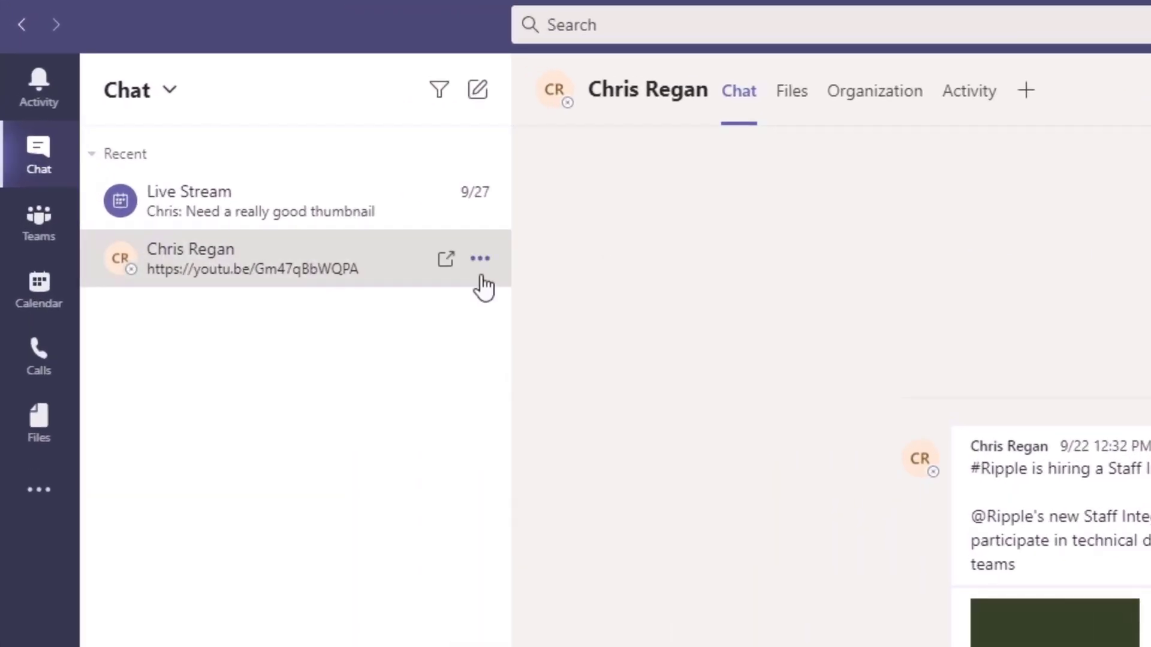
- View the additional options for the one-to-one chat in the chat list and close them
left_click(482, 264)
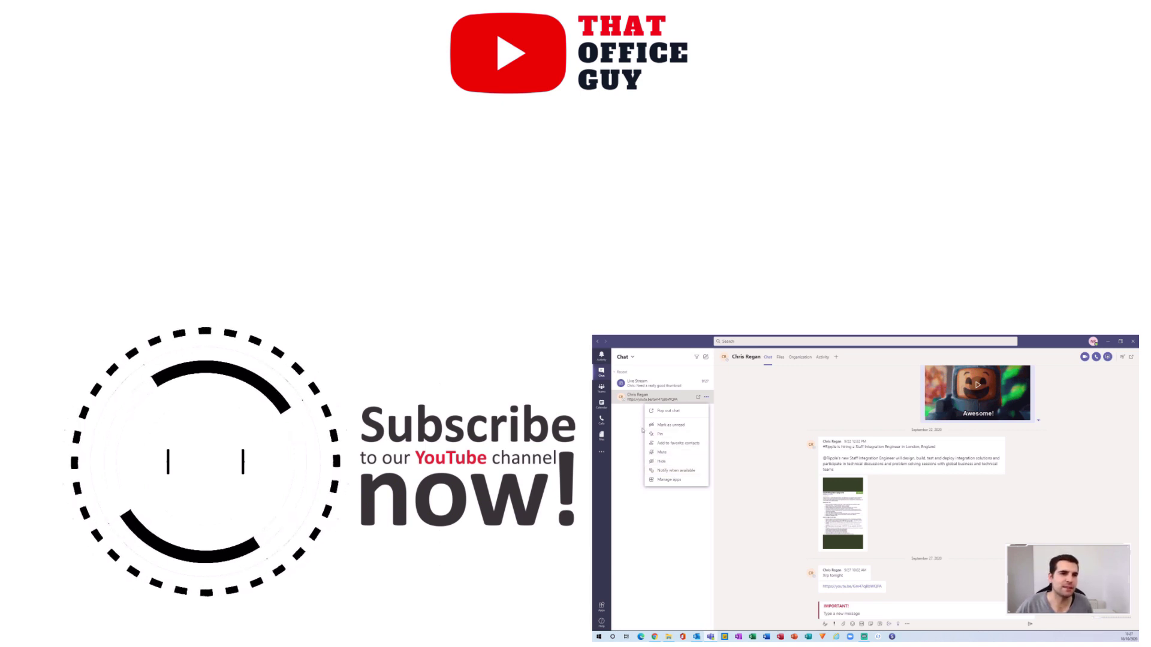
left_click(656, 400)
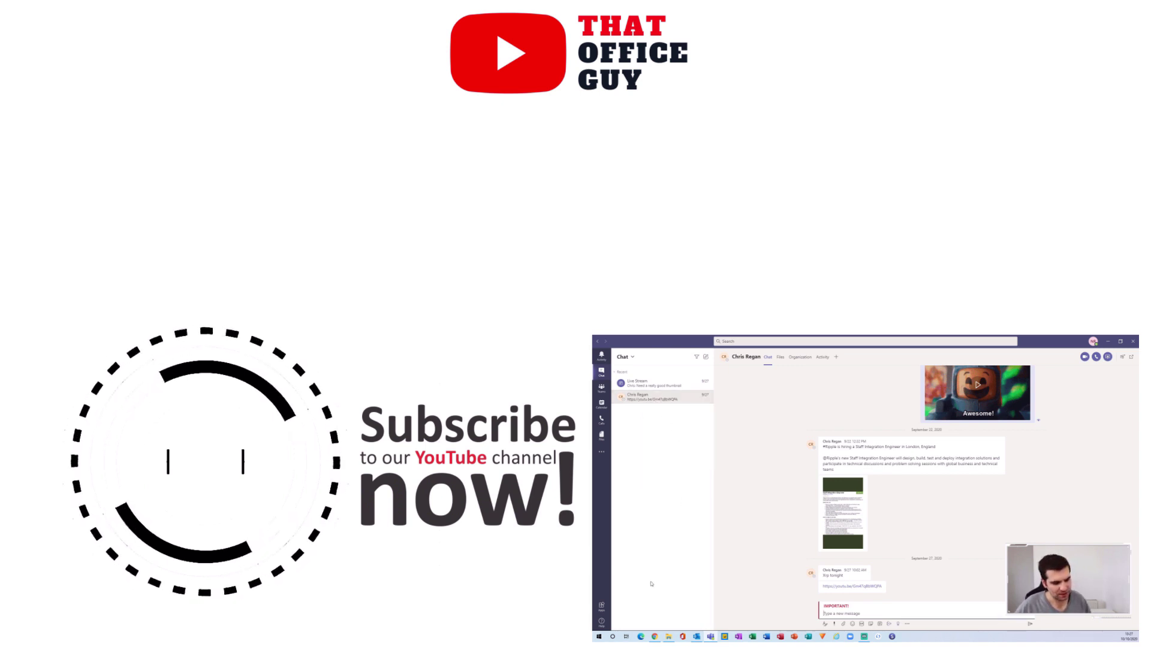